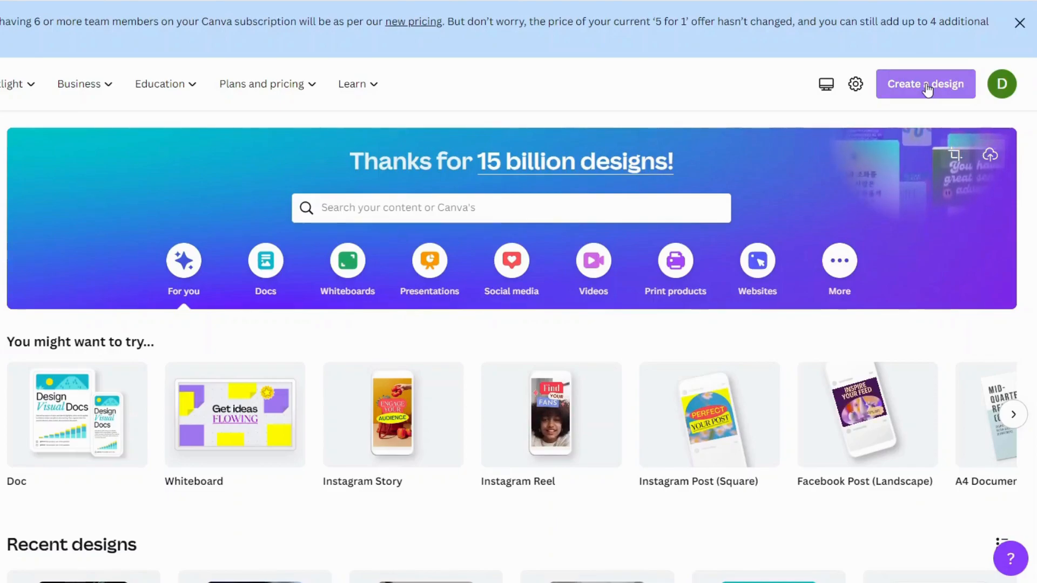
# Create a new blank design with a custom size of 4500 × 5400 px.
pyautogui.click(927, 87)
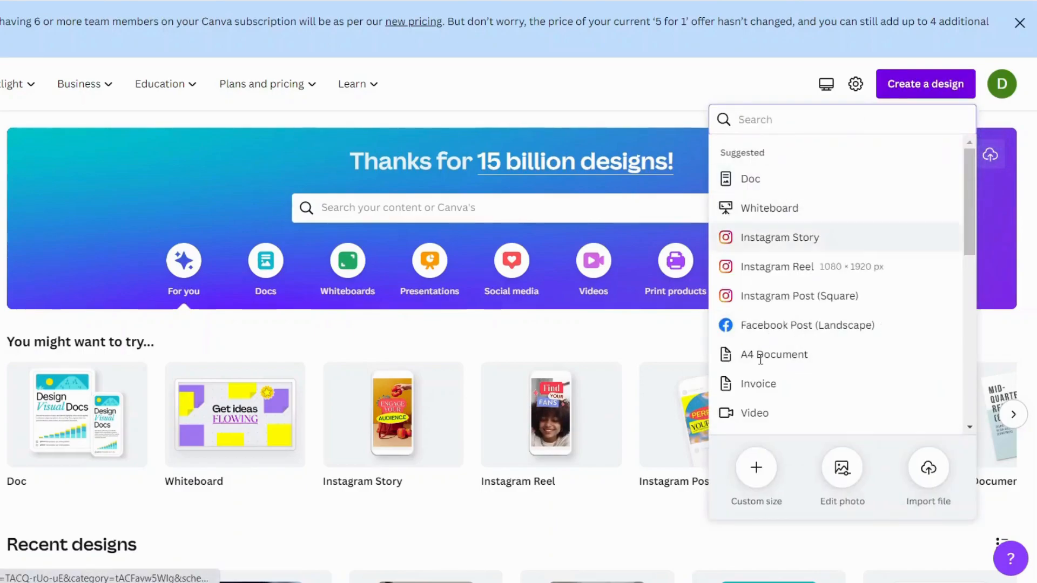
pyautogui.click(760, 480)
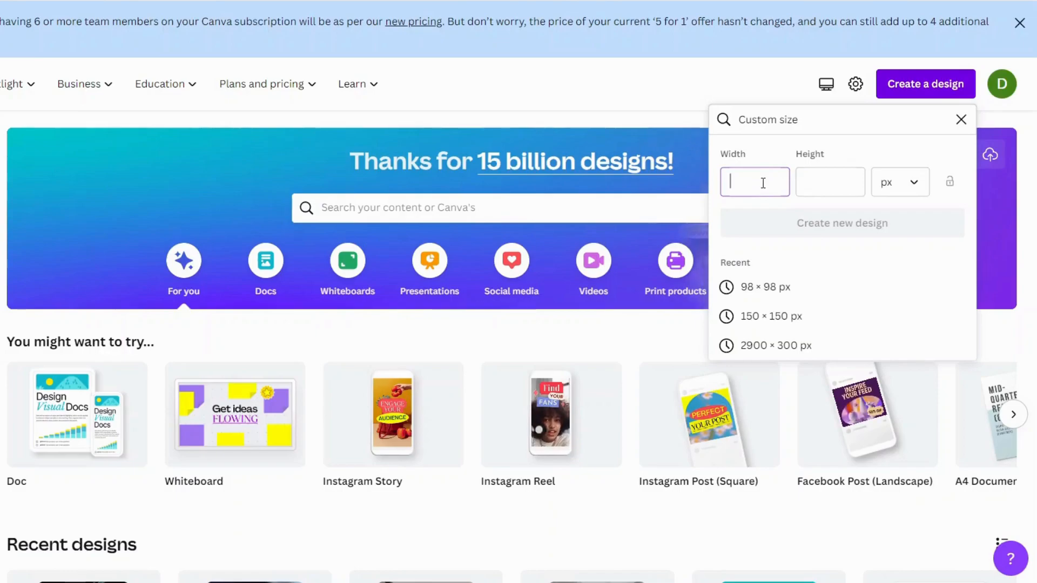
pyautogui.write('45000')
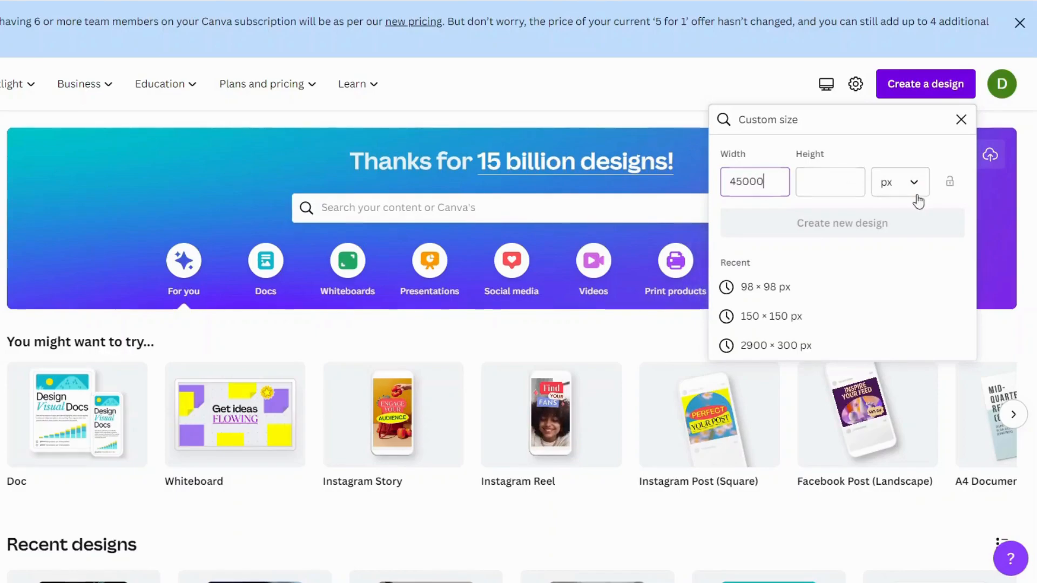
pyautogui.press('BackSpace')
pyautogui.click(809, 174)
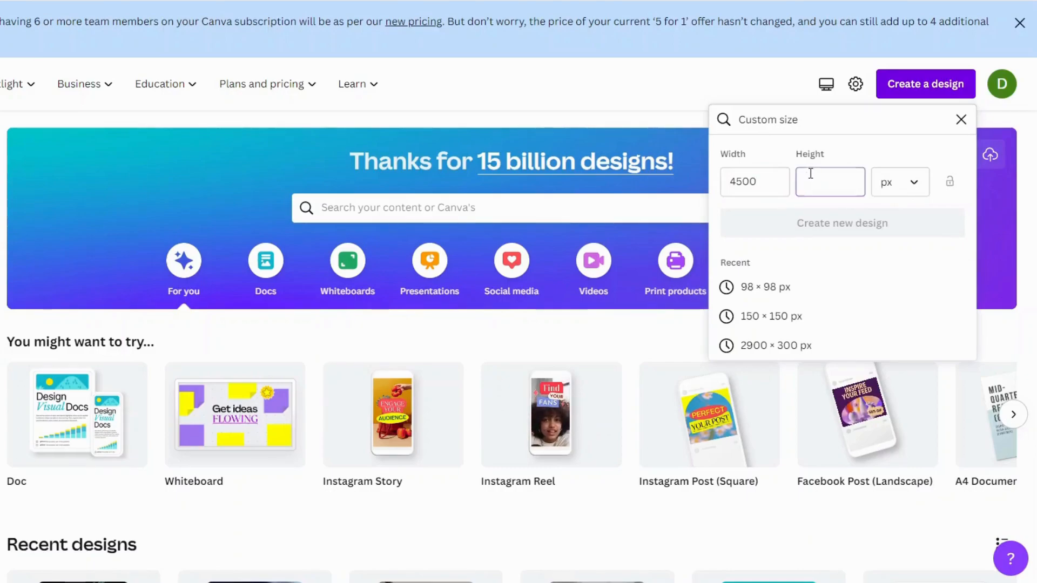
pyautogui.write('5400')
pyautogui.click(846, 232)
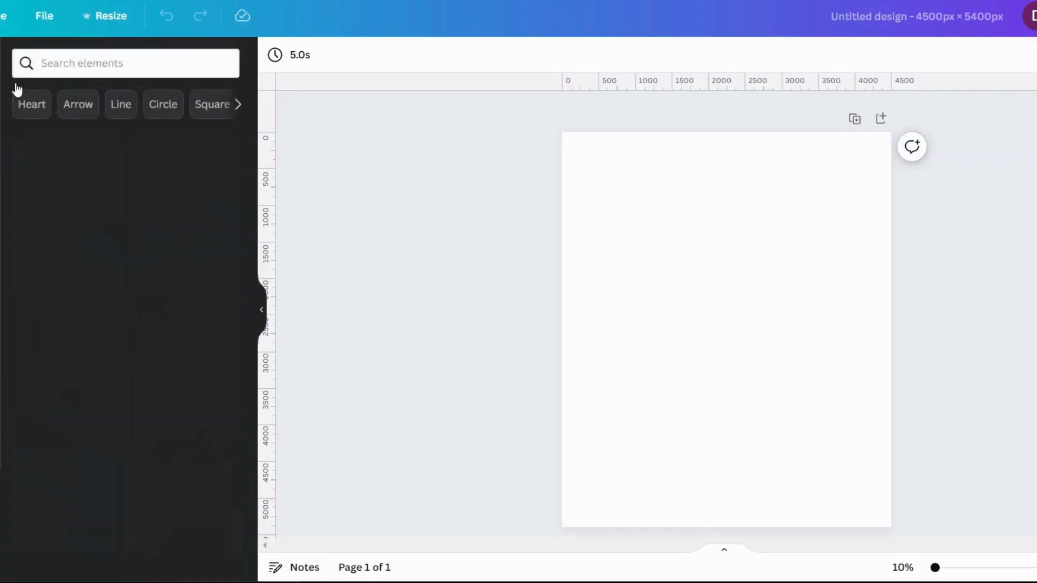
# Search the elements for "silhouettes" and browse all of the graphics results.
pyautogui.click(74, 62)
pyautogui.write('silh')
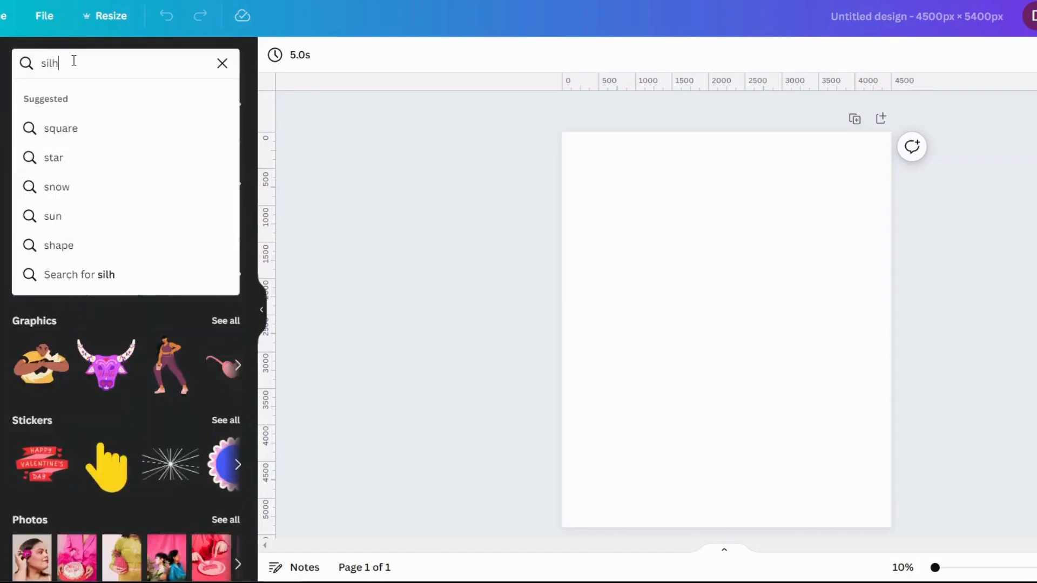
pyautogui.write('ouettes')
pyautogui.press('Return')
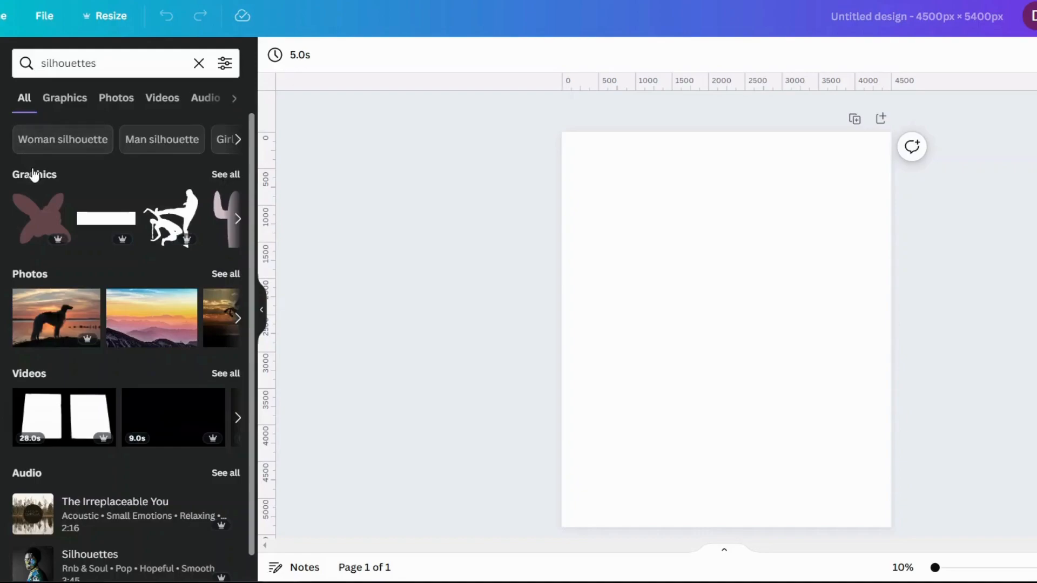
pyautogui.click(226, 174)
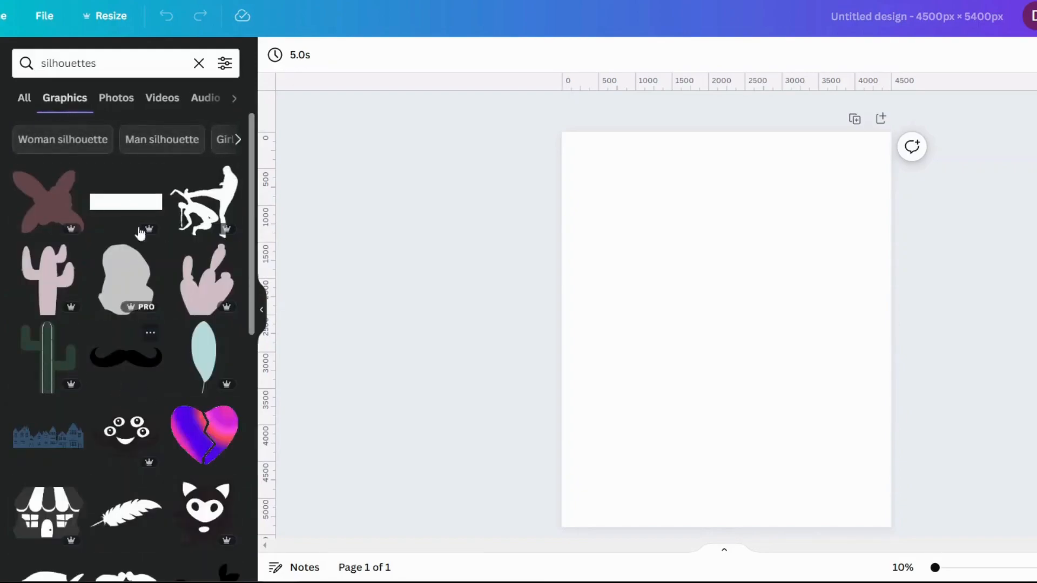
pyautogui.scroll(-5, 139, 273)
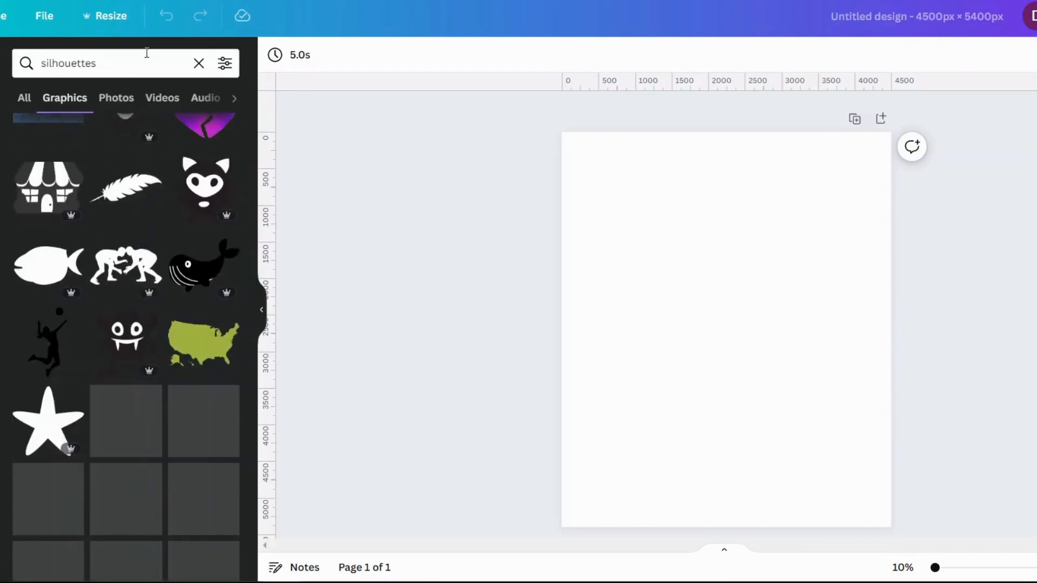
# Refine the graphics search to "silhouettes person" and add the side-profile head silhouette to the page.
pyautogui.click(124, 58)
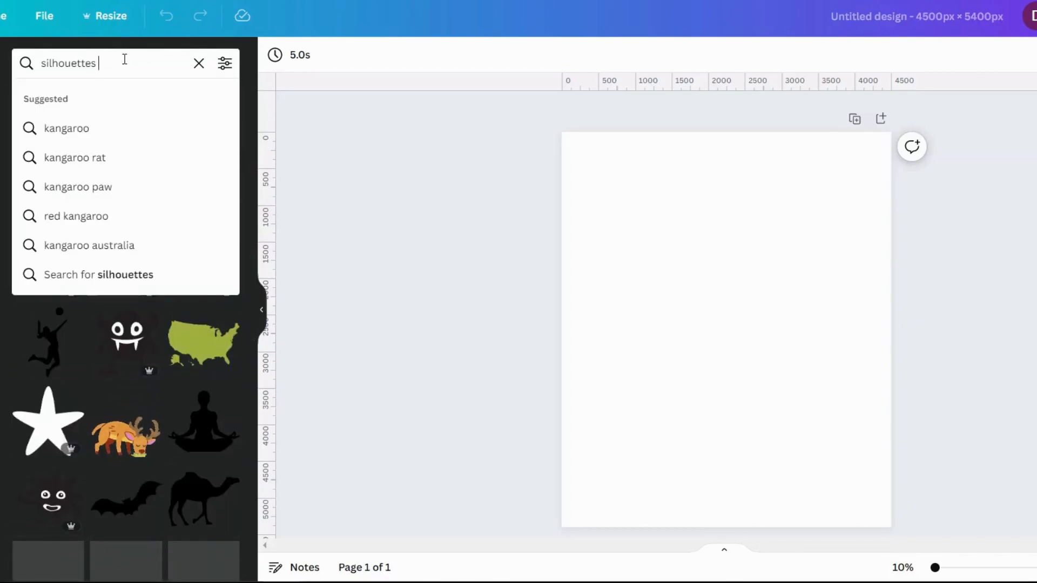
pyautogui.write('person')
pyautogui.press('Return')
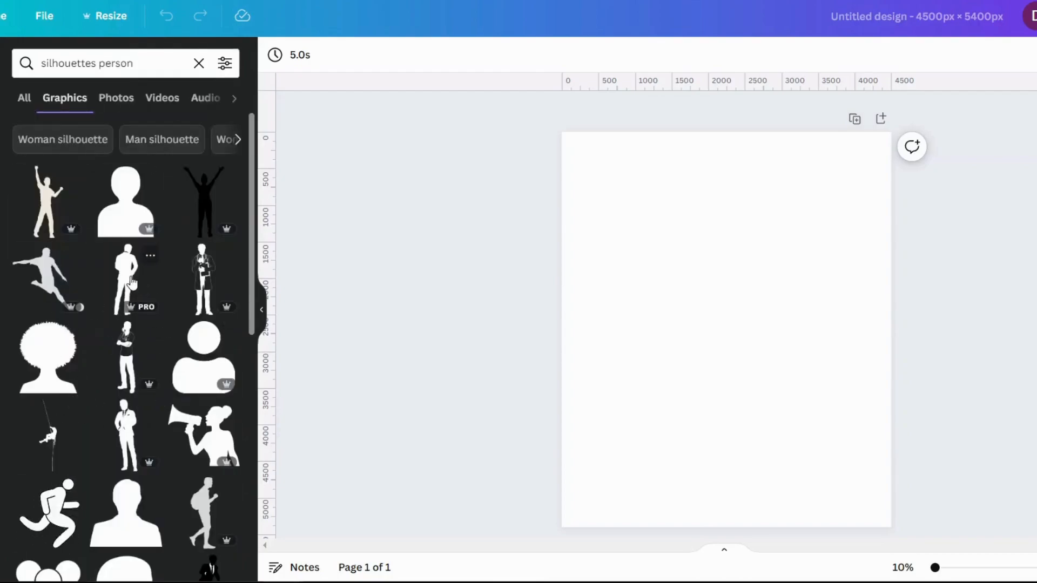
pyautogui.scroll(-3, 86, 380)
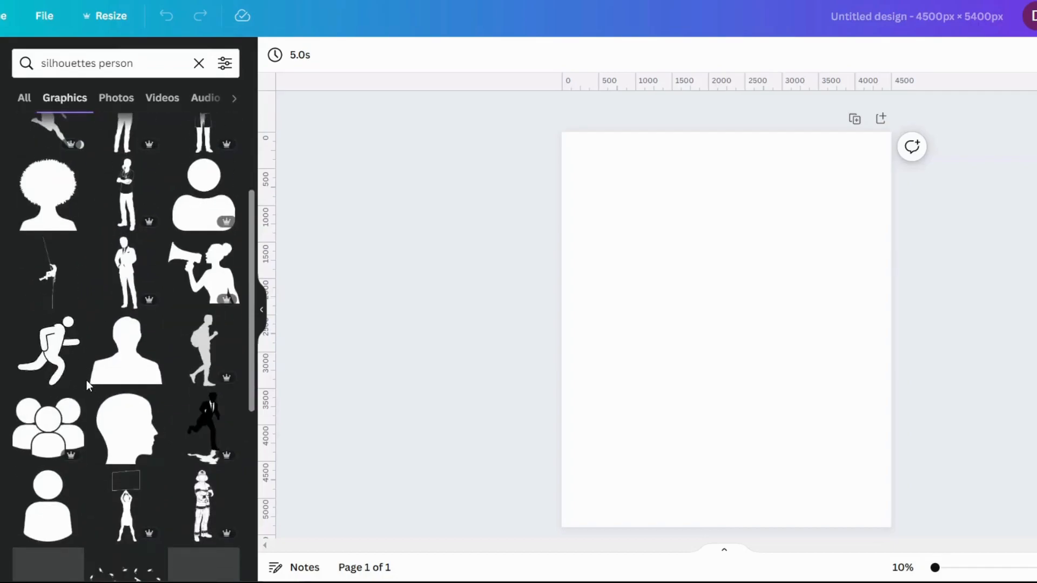
pyautogui.scroll(-3, 87, 380)
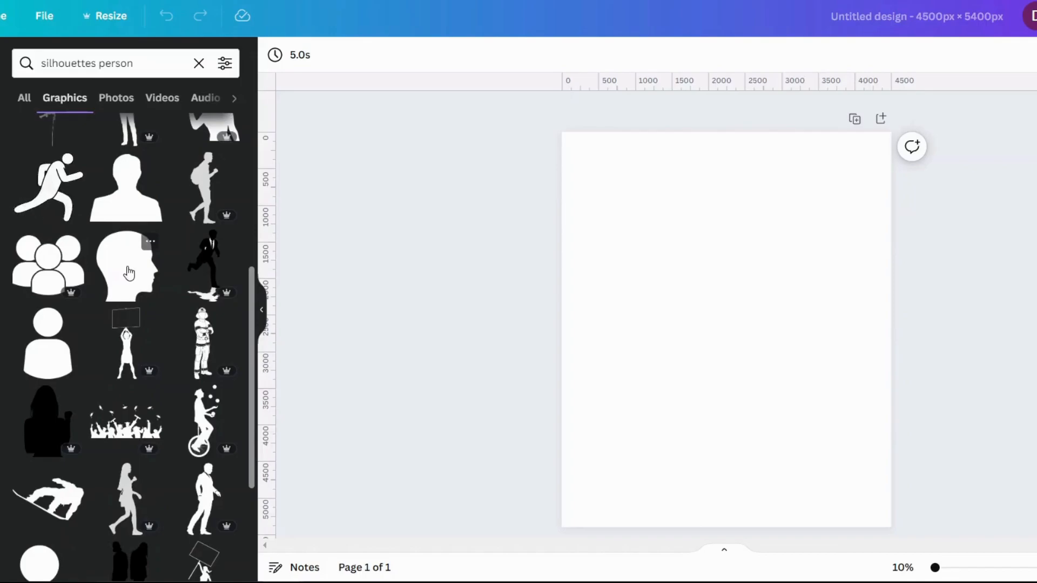
pyautogui.click(128, 274)
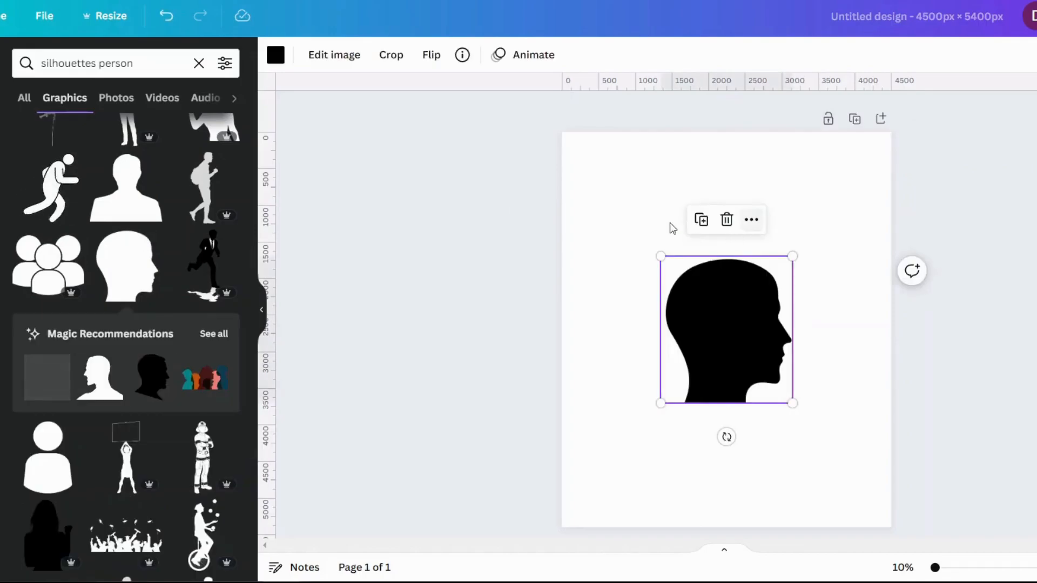
# Enlarge the head silhouette until it nearly fills the page and align it to the page's center and middle.
pyautogui.moveTo(660, 256); pyautogui.dragTo(560, 162)
pyautogui.moveTo(638, 400); pyautogui.dragTo(695, 513)
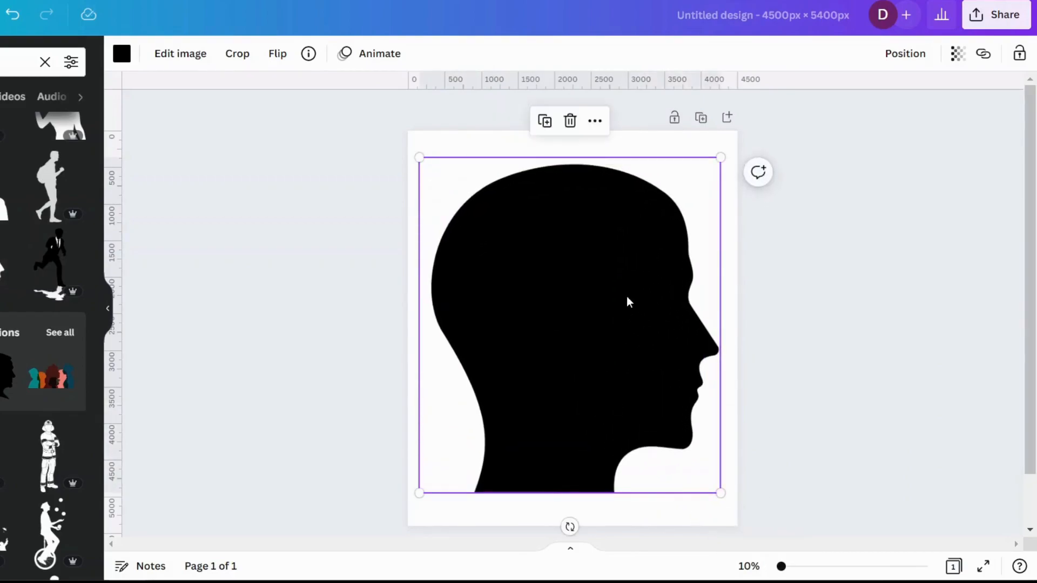
pyautogui.click(902, 51)
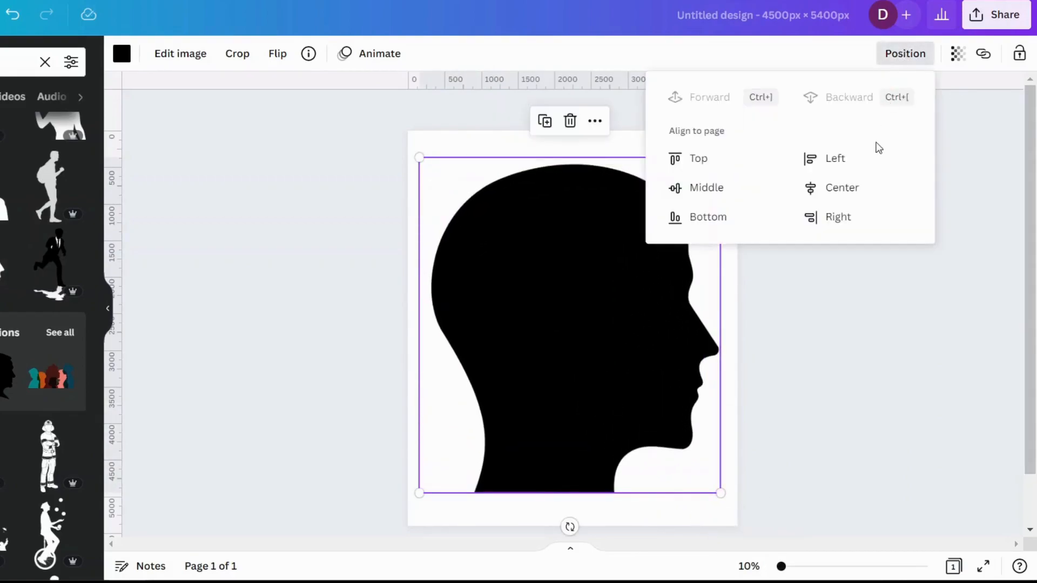
pyautogui.click(846, 192)
pyautogui.click(724, 187)
pyautogui.click(818, 320)
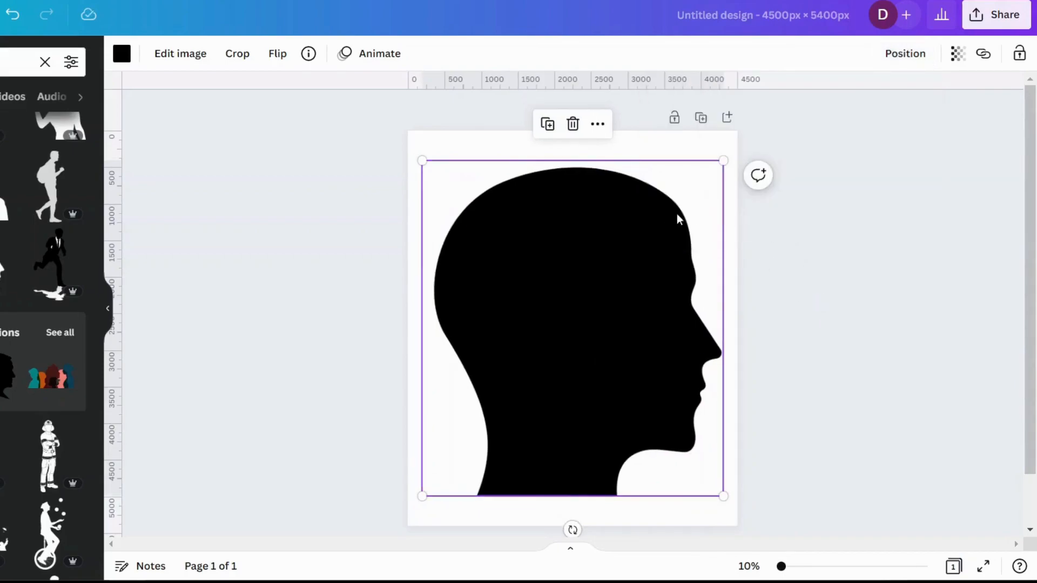
pyautogui.click(841, 146)
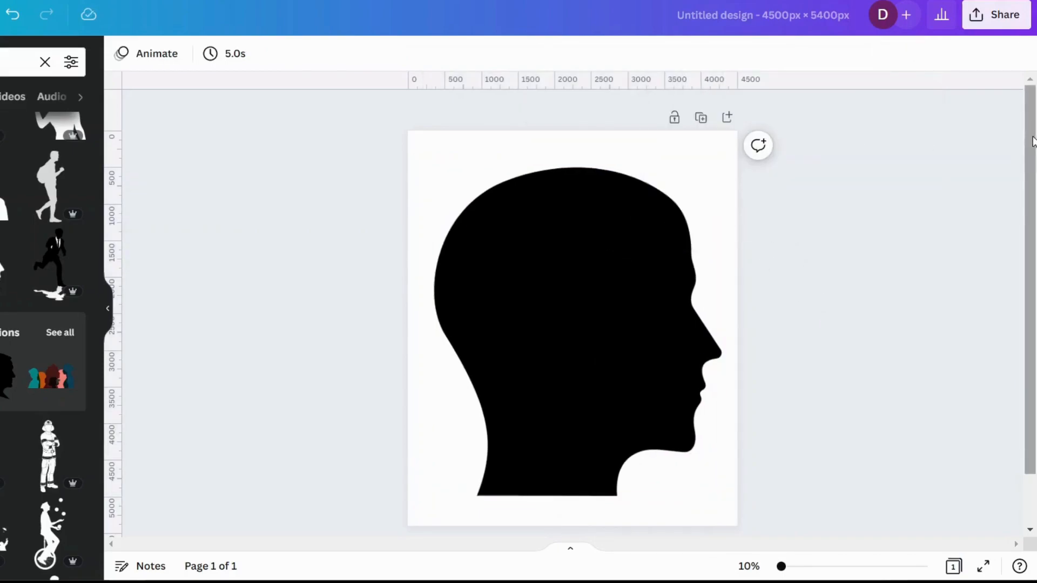
# Download the head silhouette design as a PNG.
pyautogui.click(1000, 22)
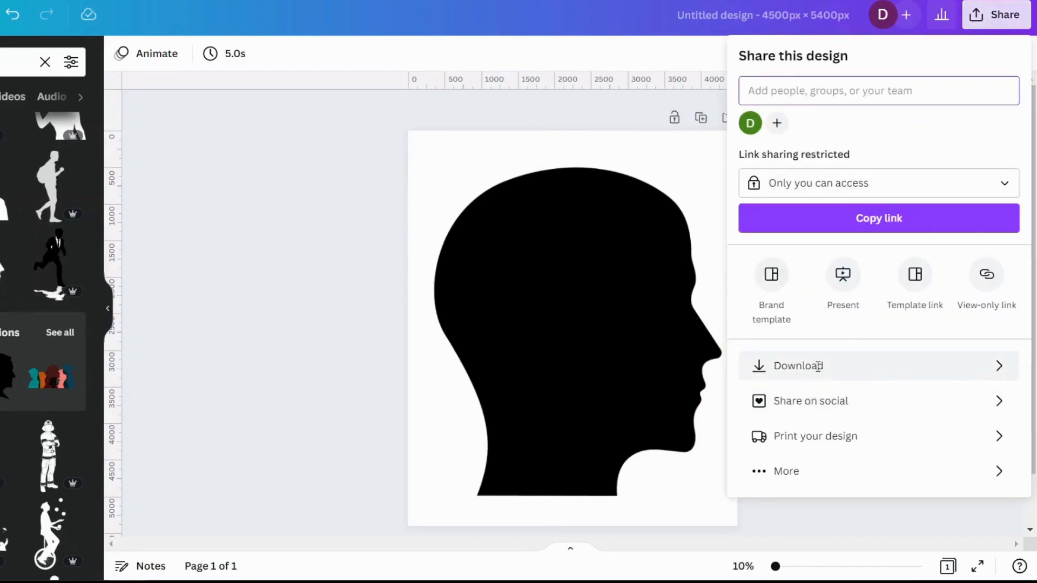
pyautogui.click(818, 367)
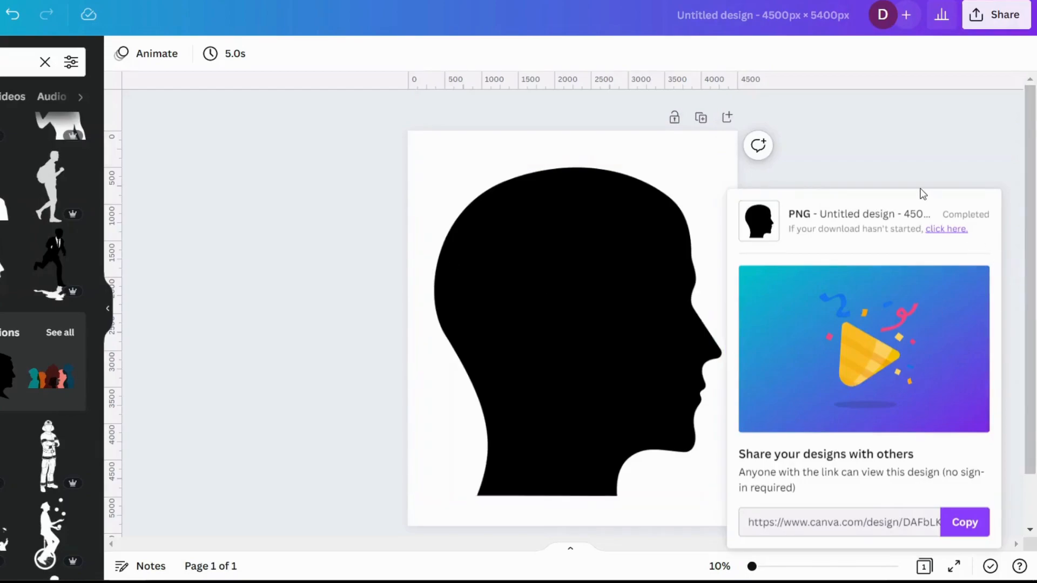
pyautogui.click(900, 146)
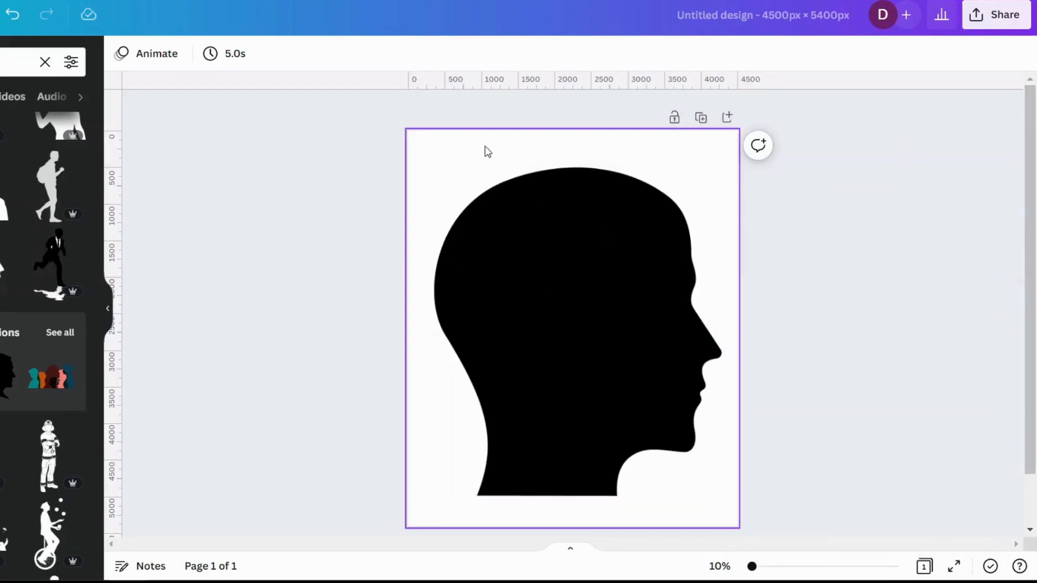
# Download the design again as a 4,500 × 5,400 px PNG with a transparent background.
pyautogui.click(703, 155)
pyautogui.click(995, 15)
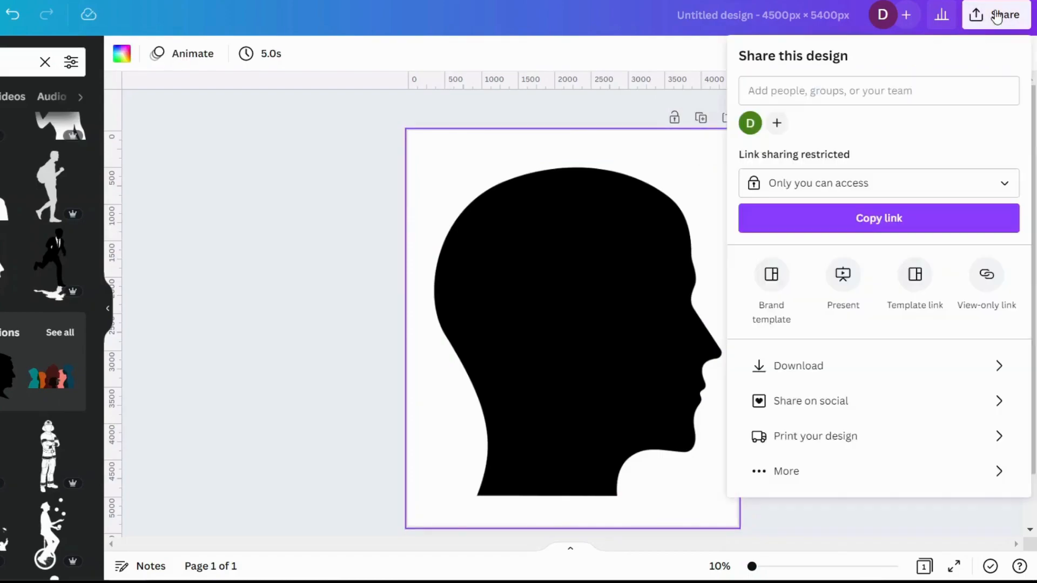
pyautogui.click(834, 365)
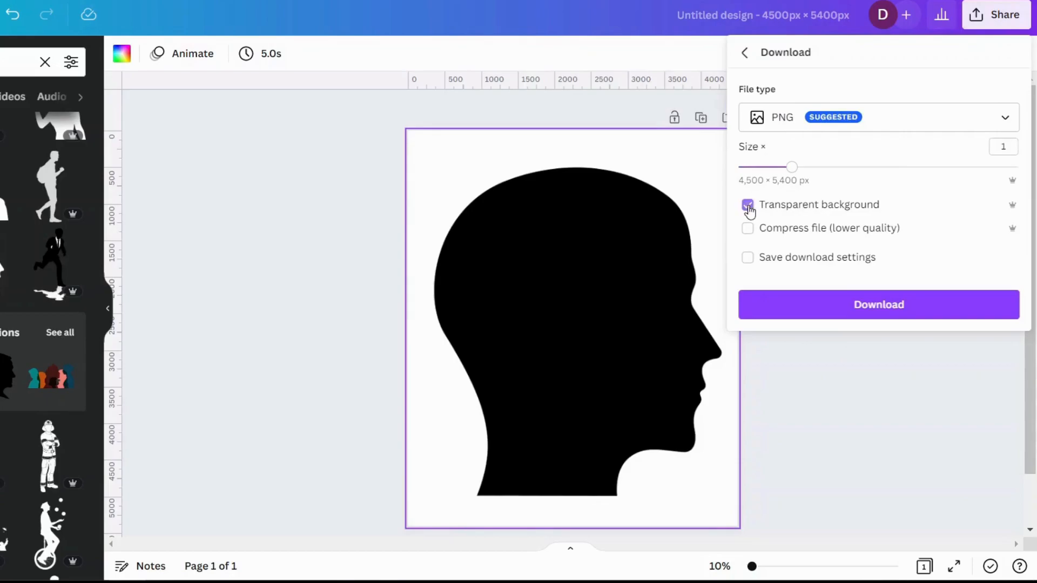
pyautogui.click(843, 309)
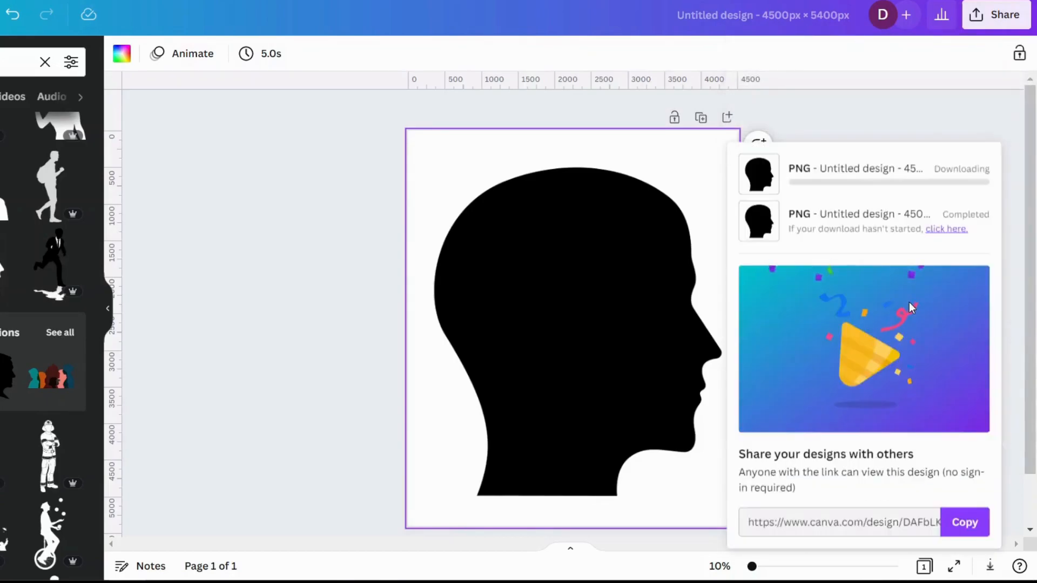
pyautogui.click(910, 117)
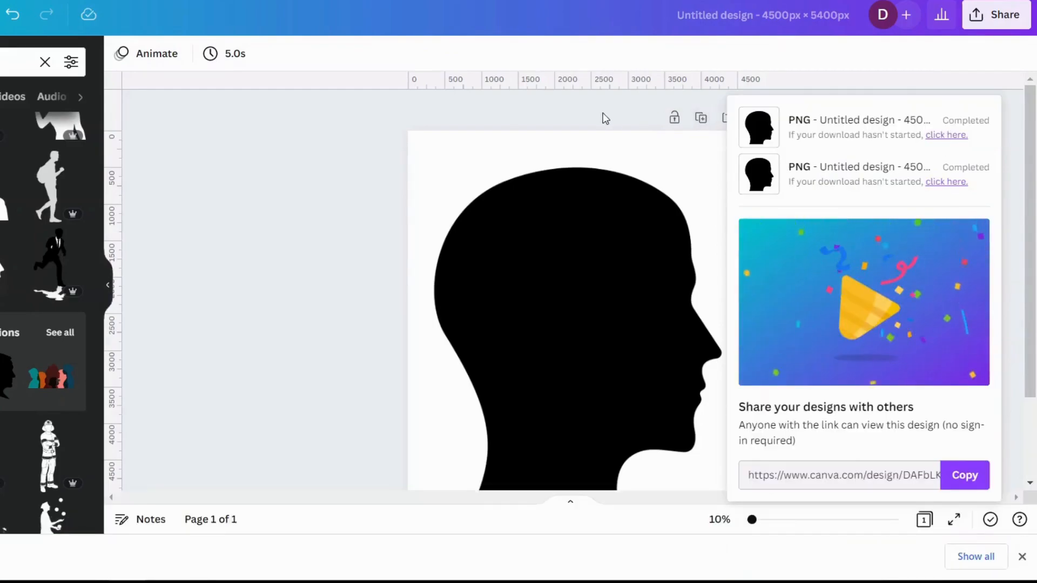
# Switch to remove.bg, upload the head silhouette image to remove its background, and download the result.
pyautogui.click(283, 163)
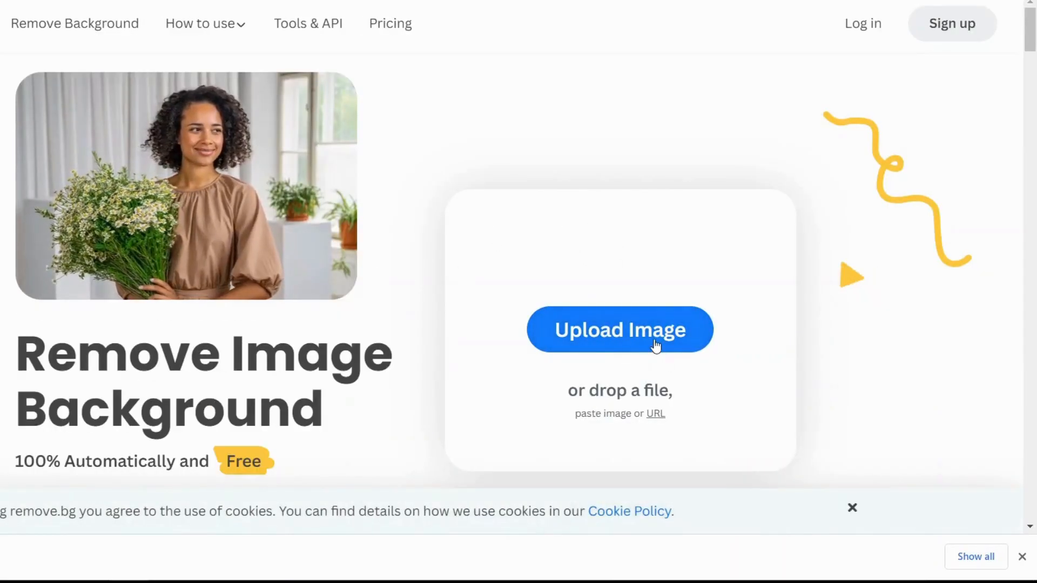
pyautogui.click(1022, 557)
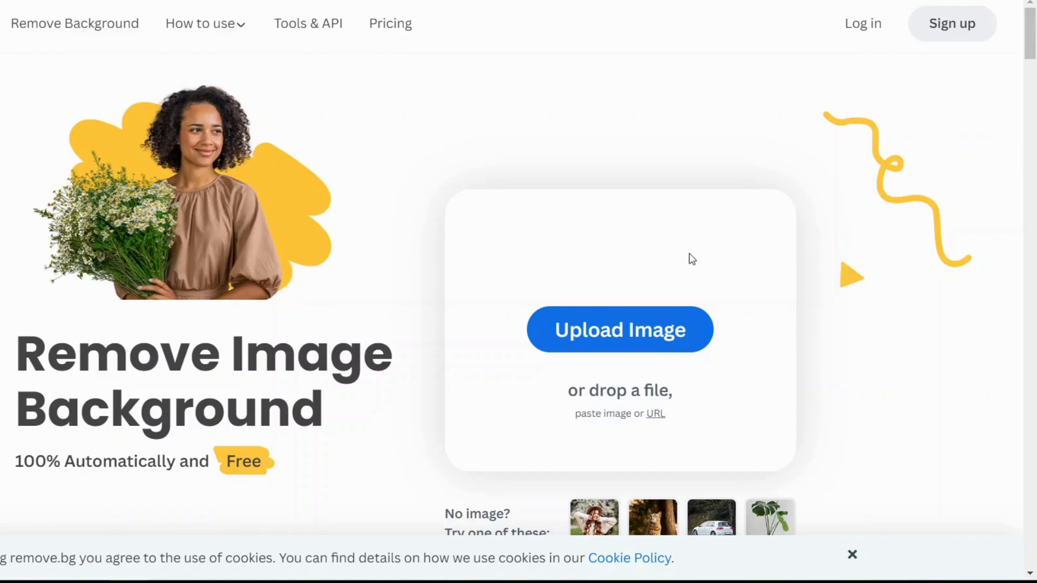
pyautogui.click(629, 331)
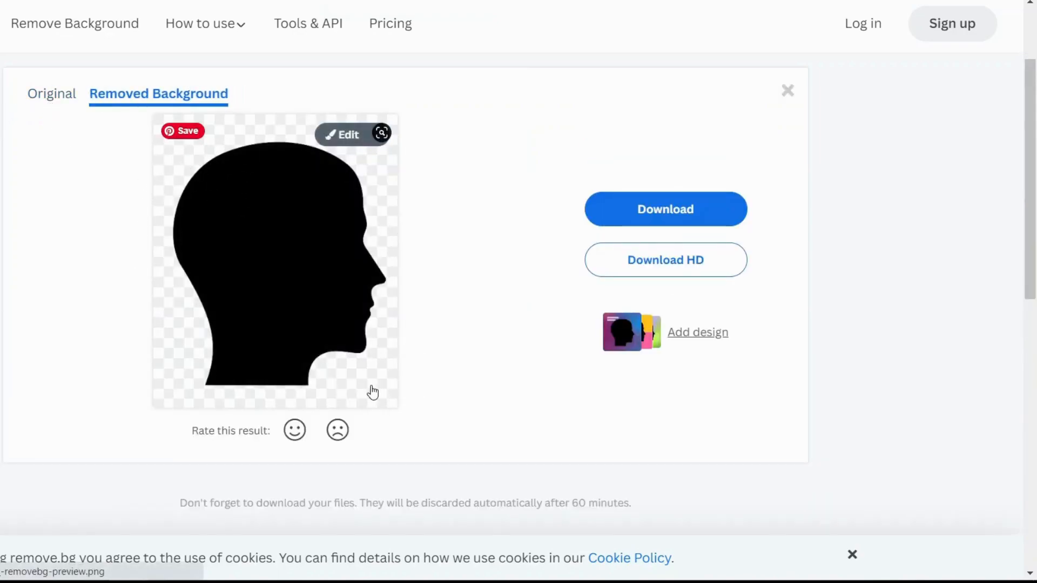
pyautogui.click(673, 218)
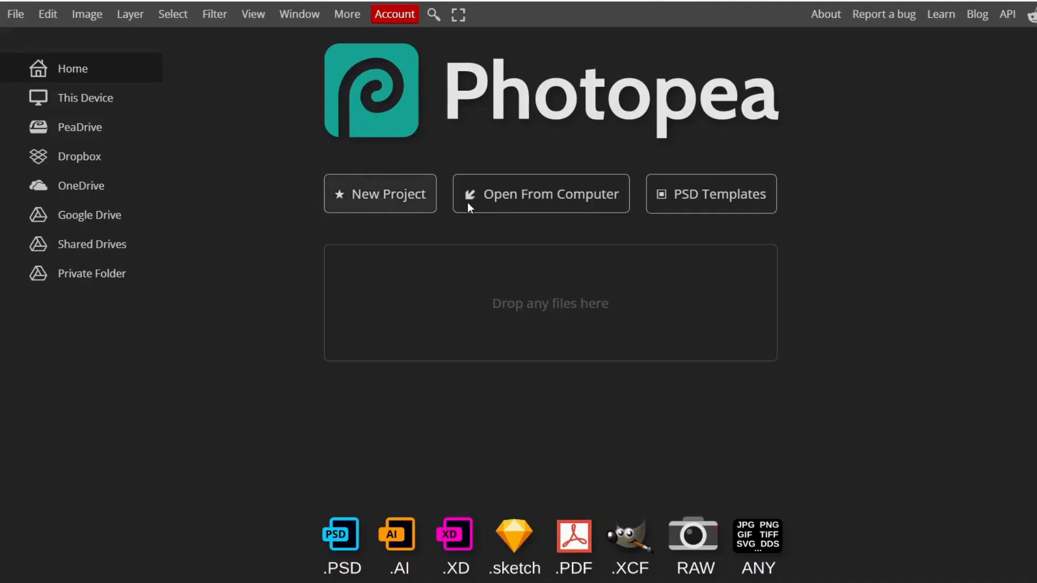
# Create a new 4500 × 5400 px project at 300 DPI with a transparent background.
pyautogui.click(376, 196)
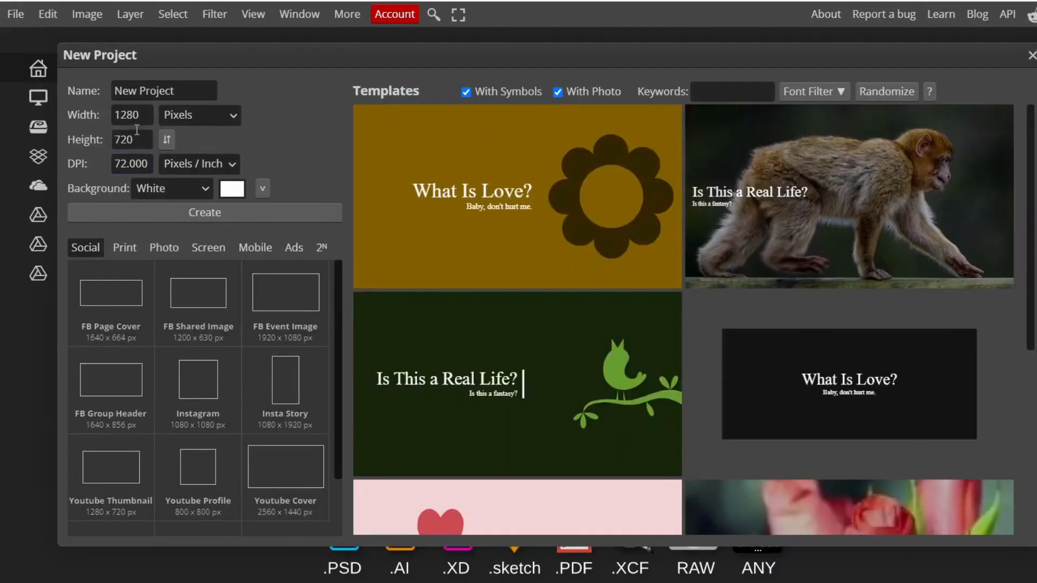
pyautogui.doubleClick(132, 114)
pyautogui.write('4500')
pyautogui.click(128, 138)
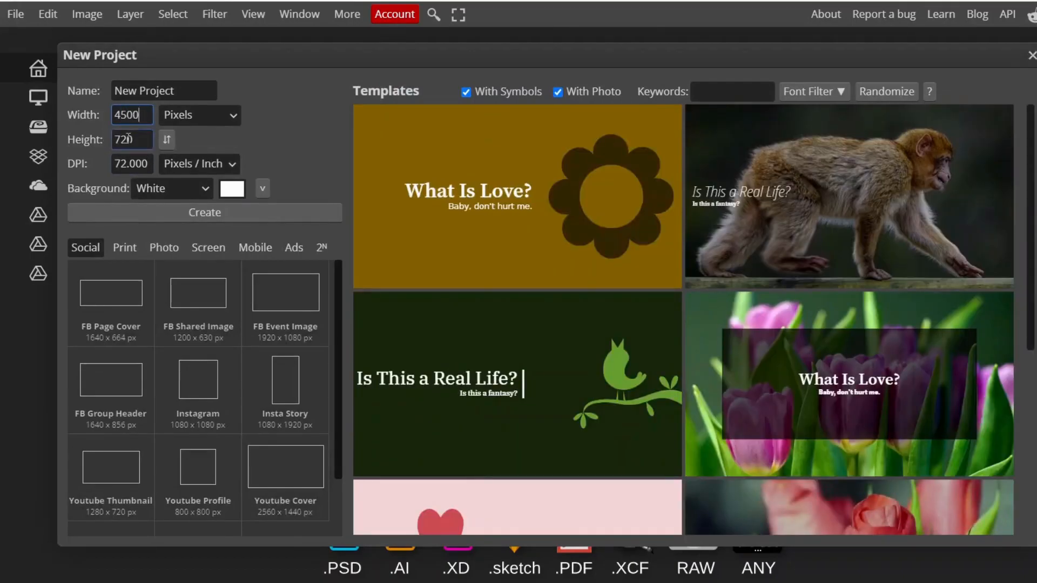
pyautogui.press('Tab')
pyautogui.write('5400')
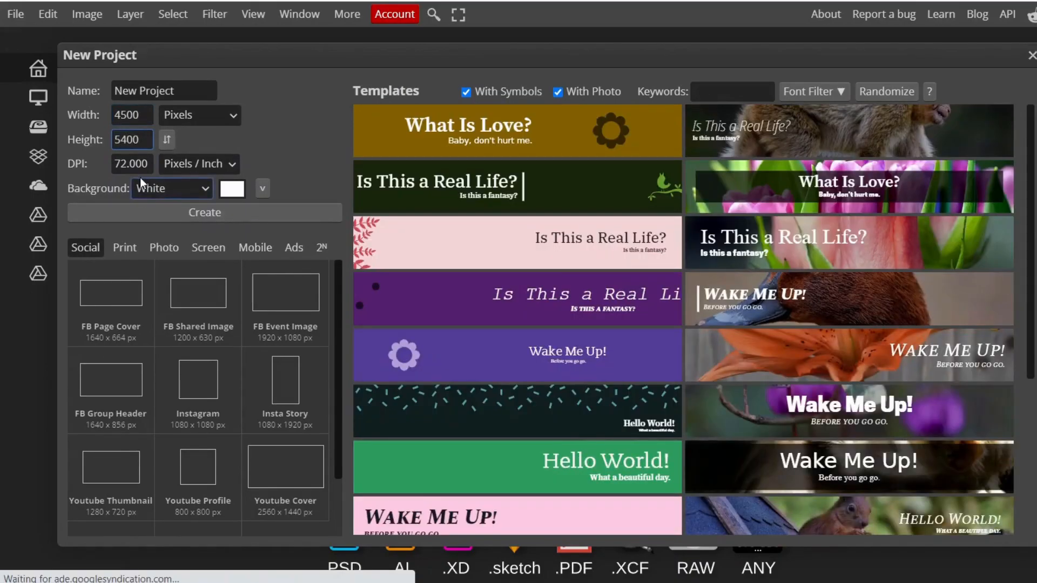
pyautogui.press('Tab')
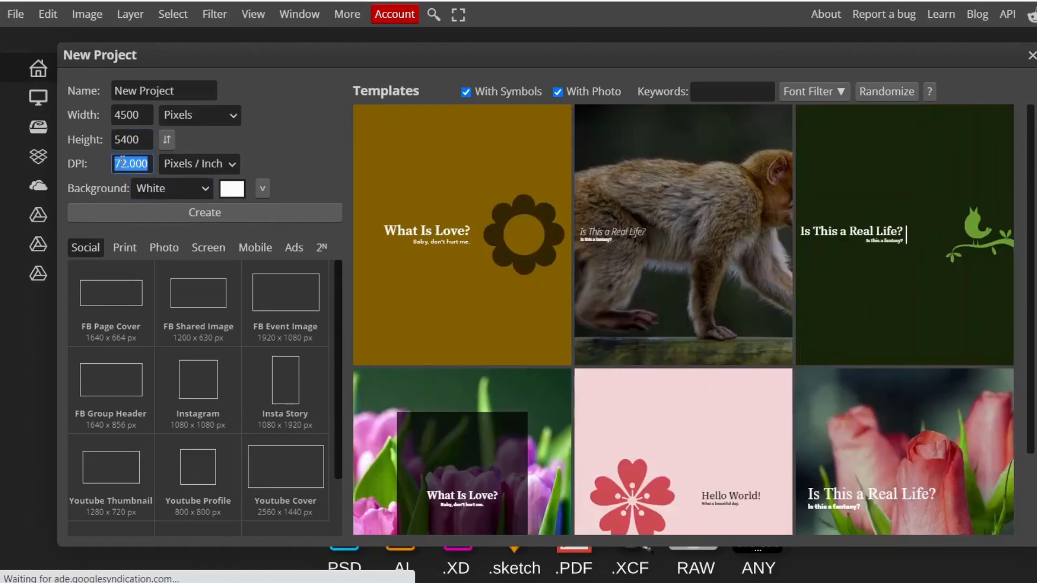
pyautogui.write('300')
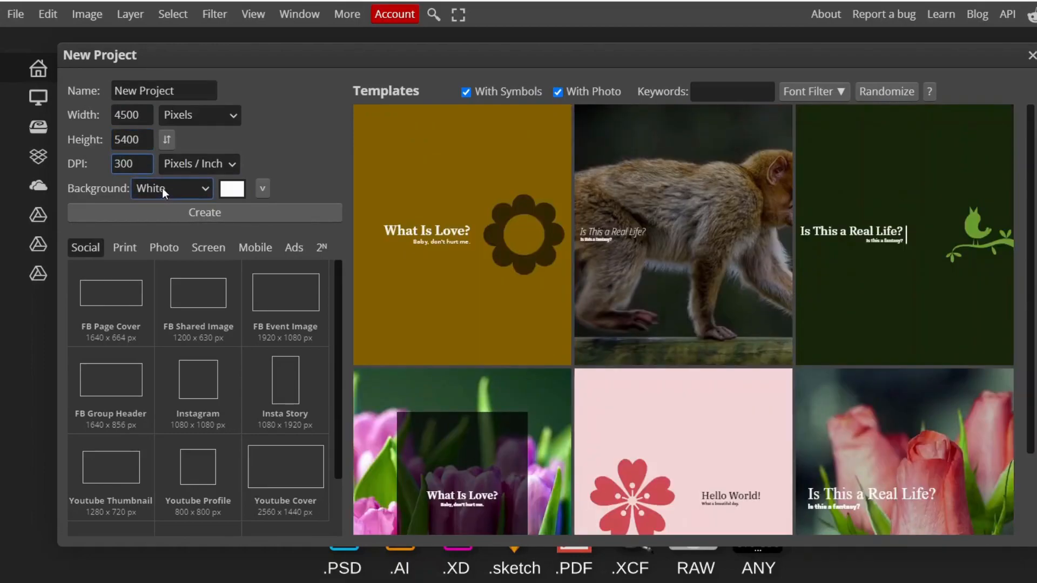
pyautogui.click(206, 193)
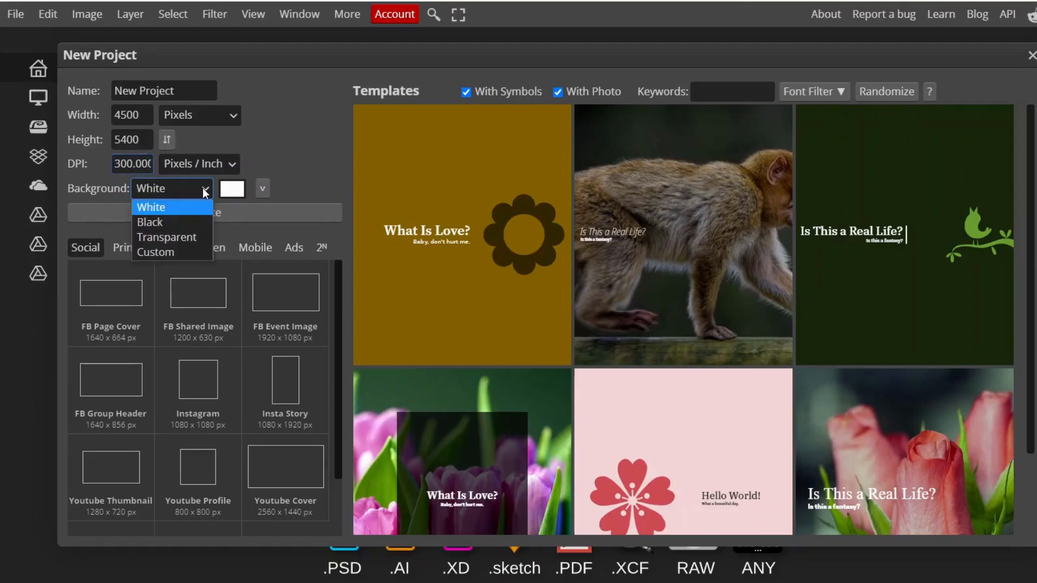
pyautogui.click(157, 238)
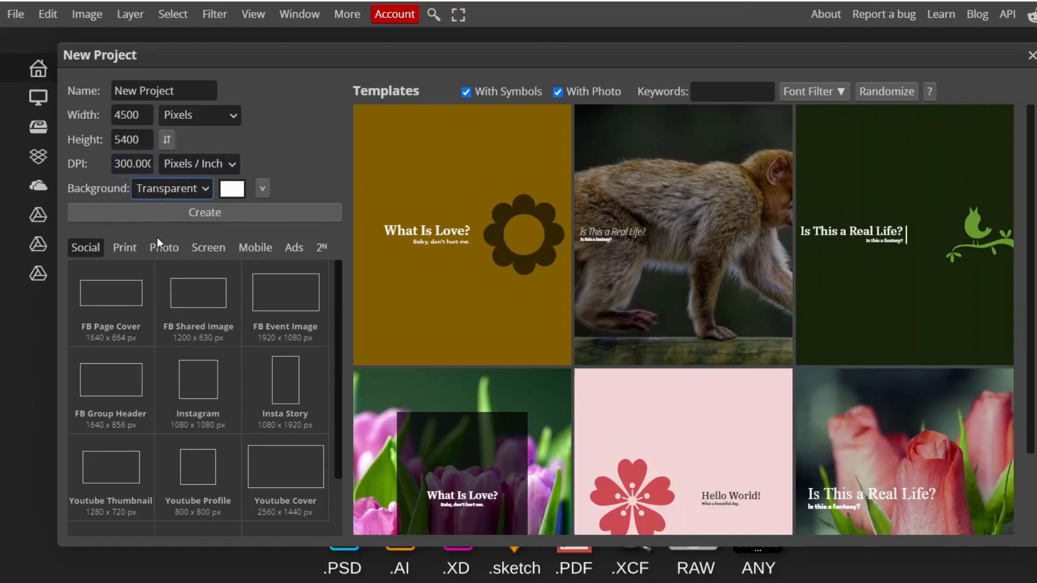
pyautogui.click(205, 213)
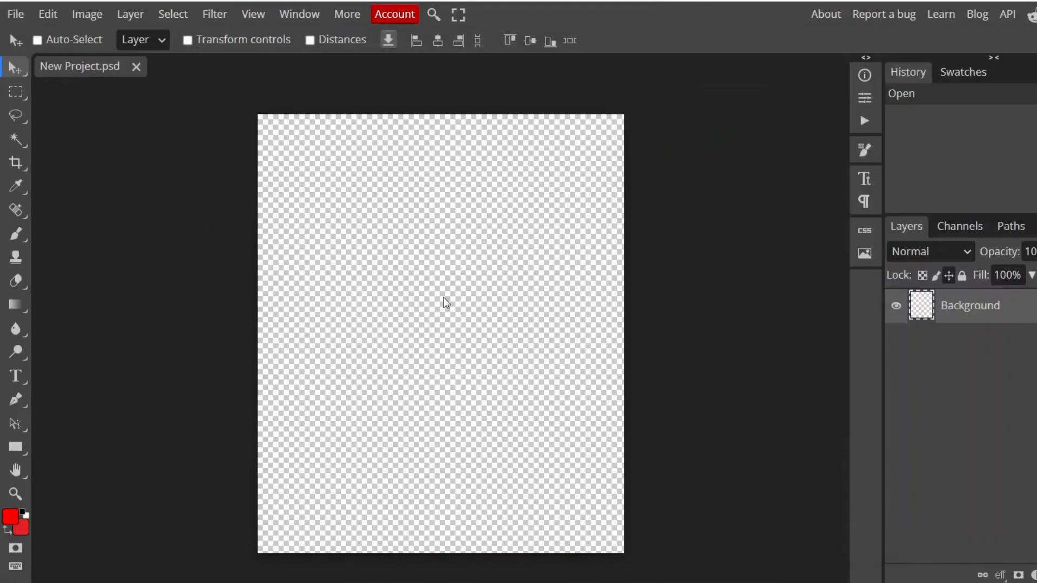
# Place the background-free head silhouette image in the project, enlarge it to about 819%, and center it on the canvas.
pyautogui.click(19, 14)
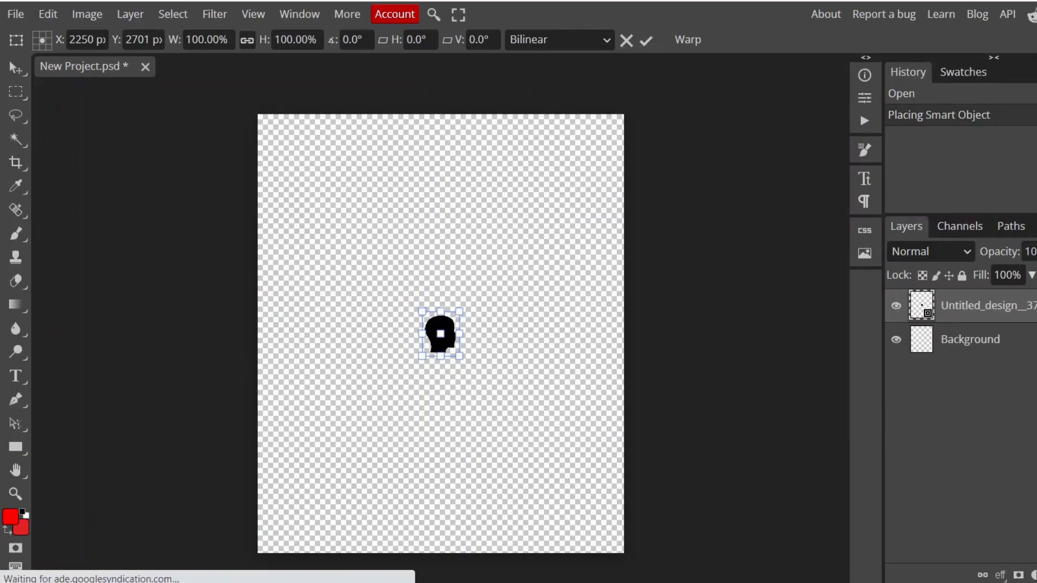
pyautogui.moveTo(459, 309); pyautogui.dragTo(545, 239)
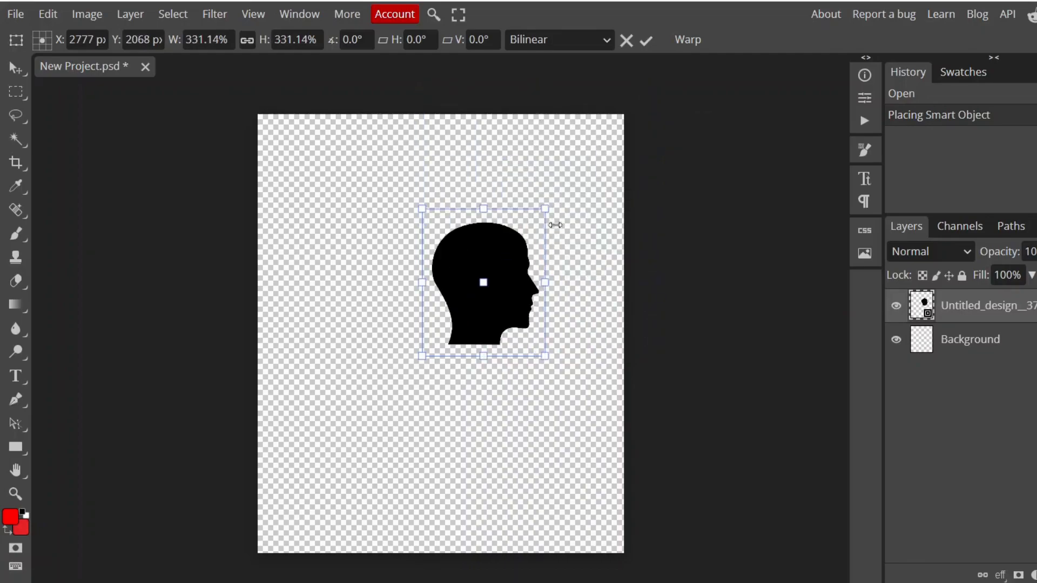
pyautogui.moveTo(419, 358); pyautogui.dragTo(241, 506)
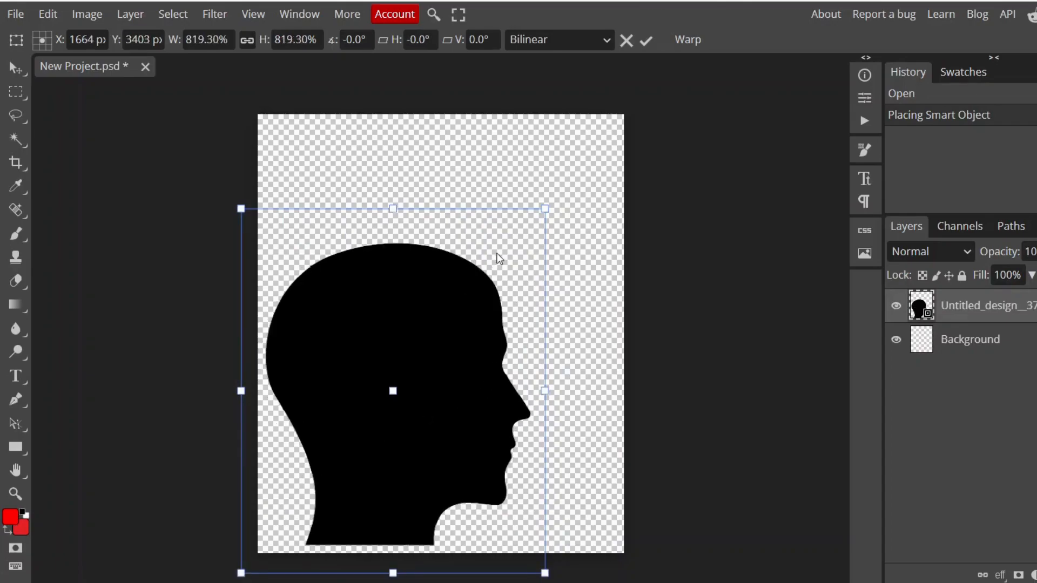
pyautogui.moveTo(522, 231); pyautogui.dragTo(488, 246)
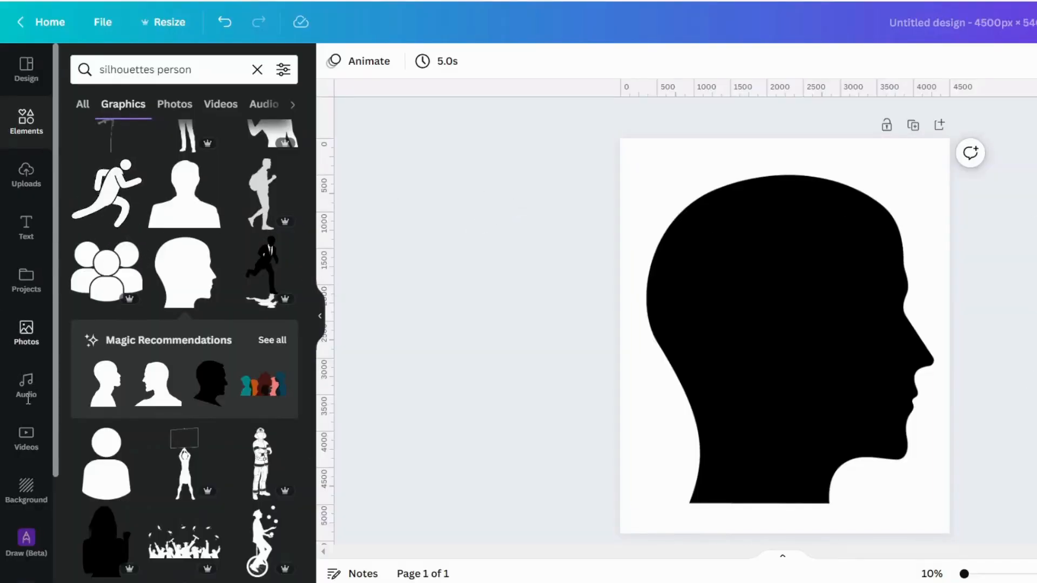
# Switch to Canva and add a second page filled with the sunset mountain image from the Landscapes backgrounds.
pyautogui.click(25, 489)
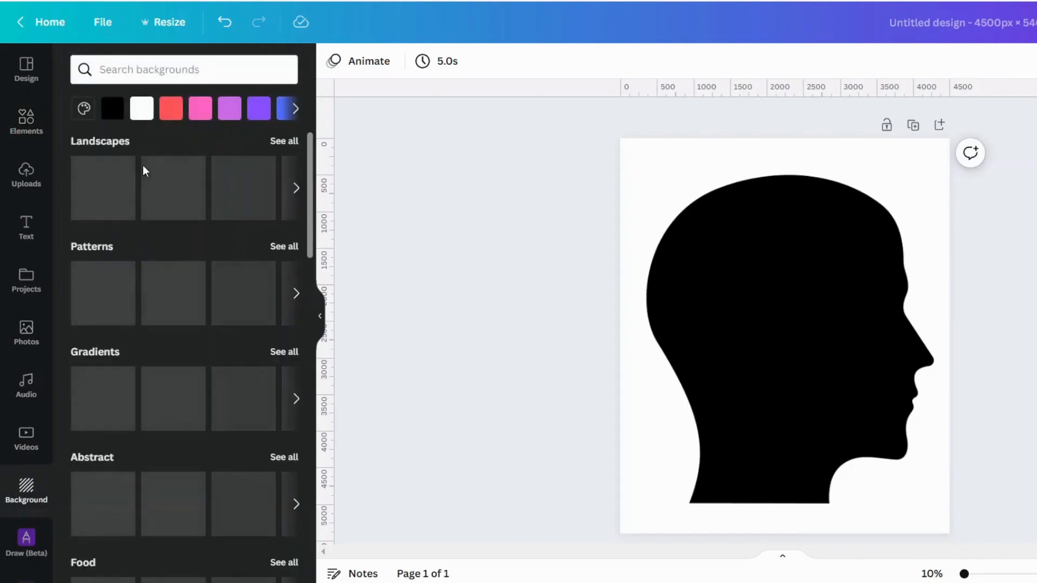
pyautogui.click(284, 247)
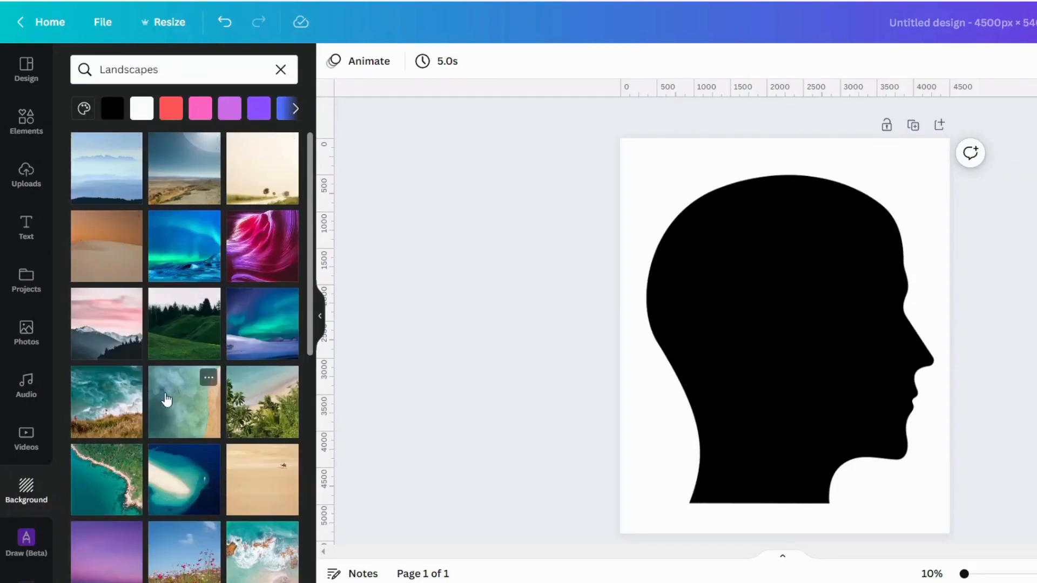
pyautogui.scroll(-5, 166, 399)
pyautogui.scroll(-3, 178, 377)
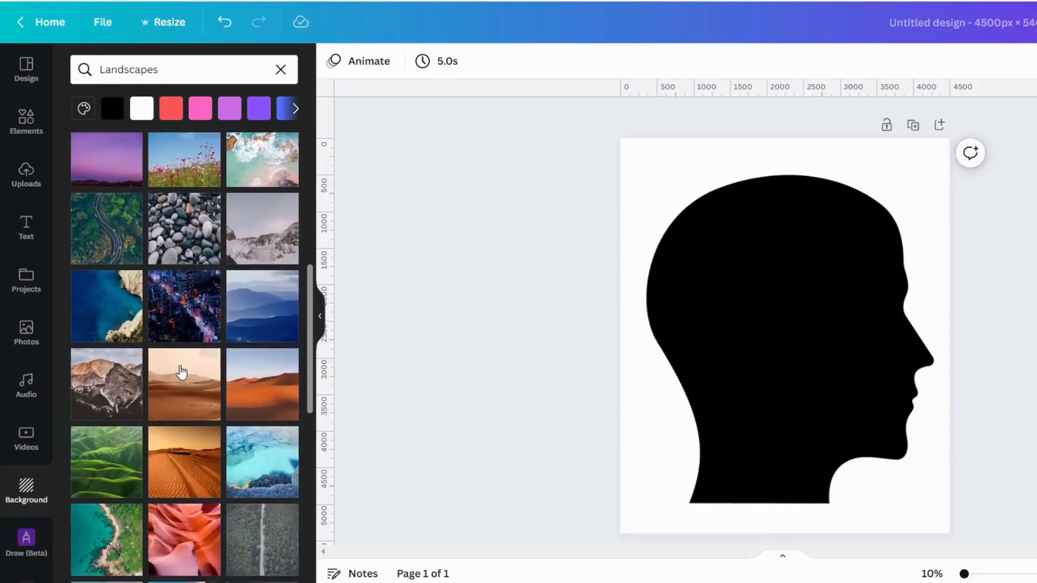
pyautogui.scroll(-5, 224, 293)
pyautogui.scroll(-5, 223, 293)
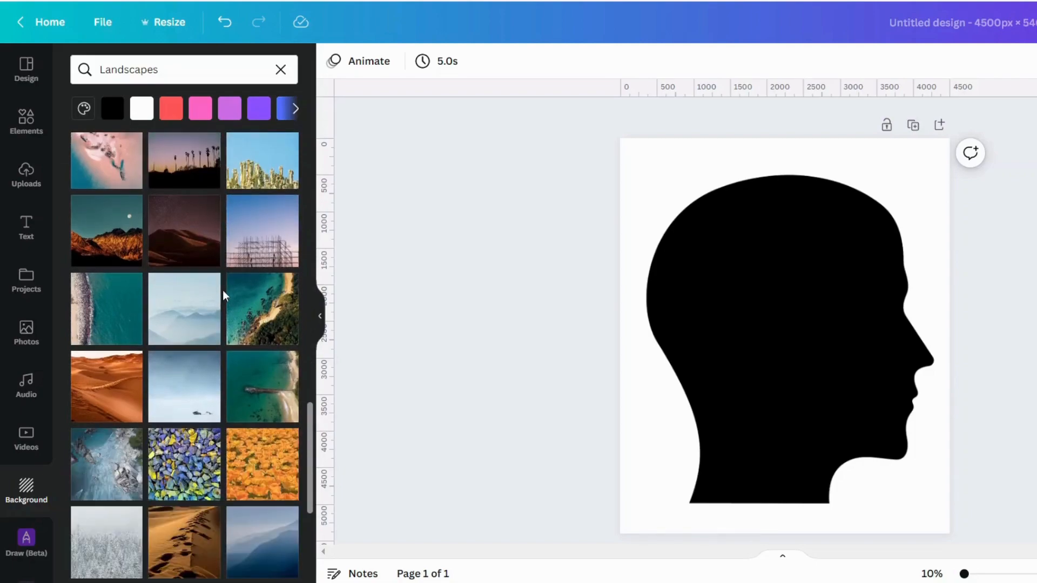
pyautogui.scroll(-5, 211, 296)
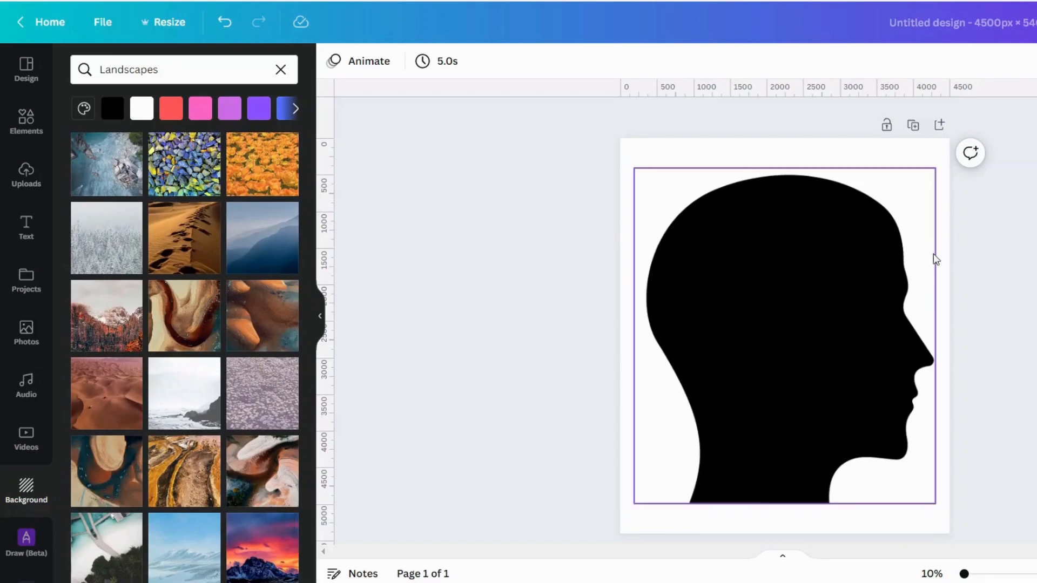
pyautogui.scroll(-1, 820, 493)
pyautogui.click(789, 517)
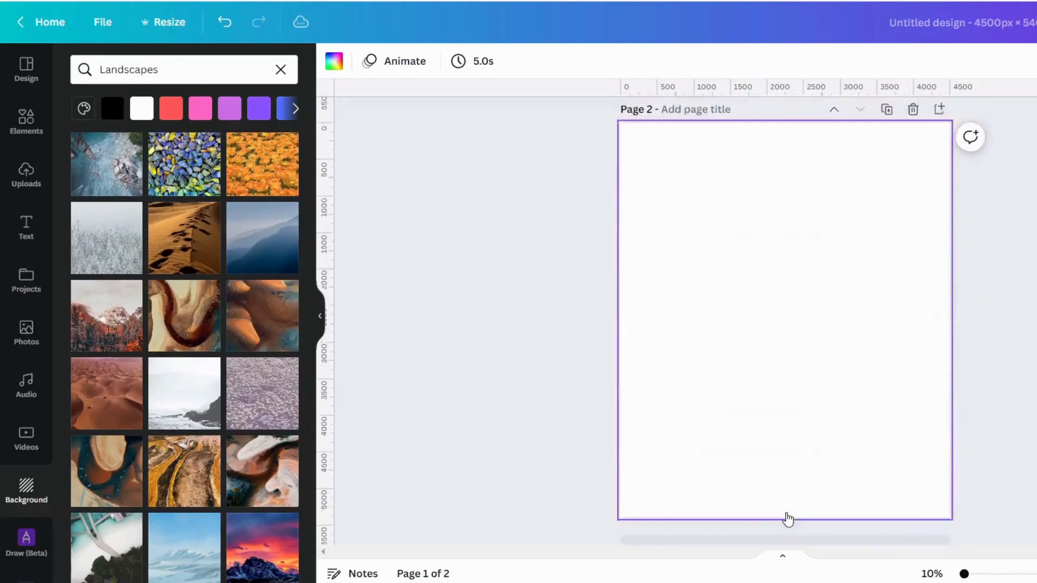
pyautogui.click(268, 544)
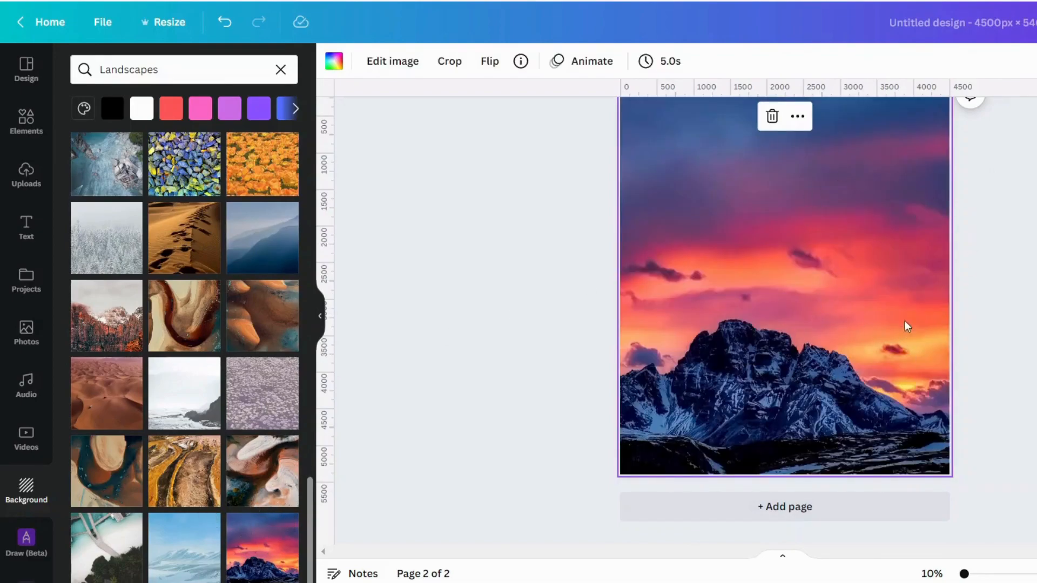
# Download only page 2 of the design as a 4,500 × 5,400 px PNG.
pyautogui.scroll(1, 905, 332)
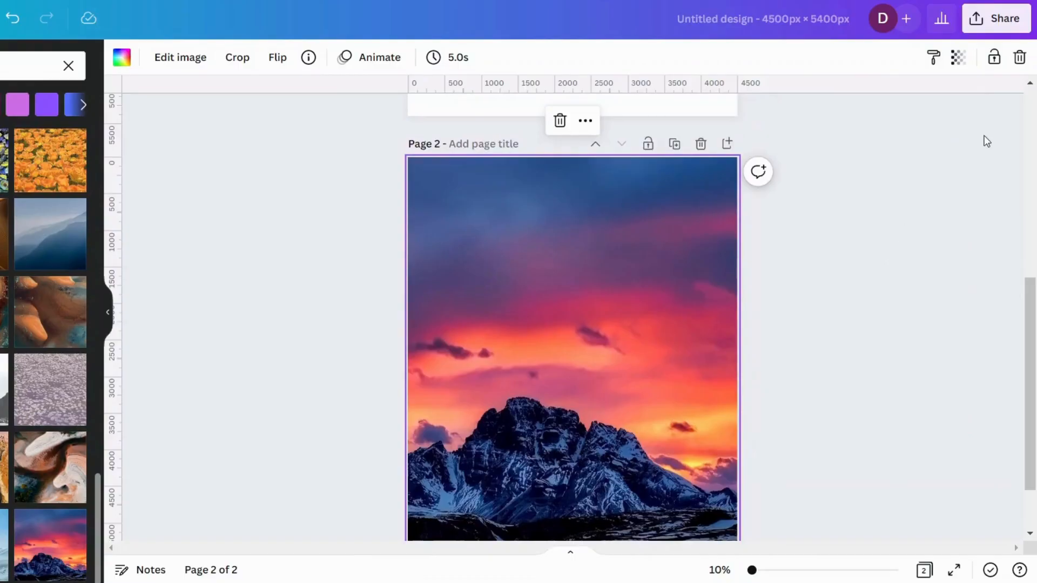
pyautogui.click(997, 18)
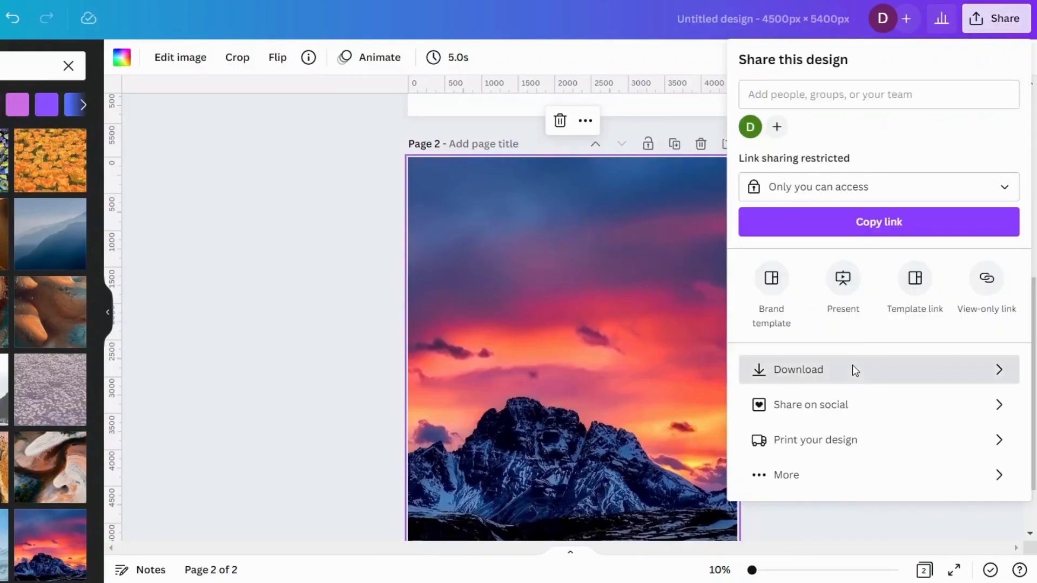
pyautogui.click(852, 366)
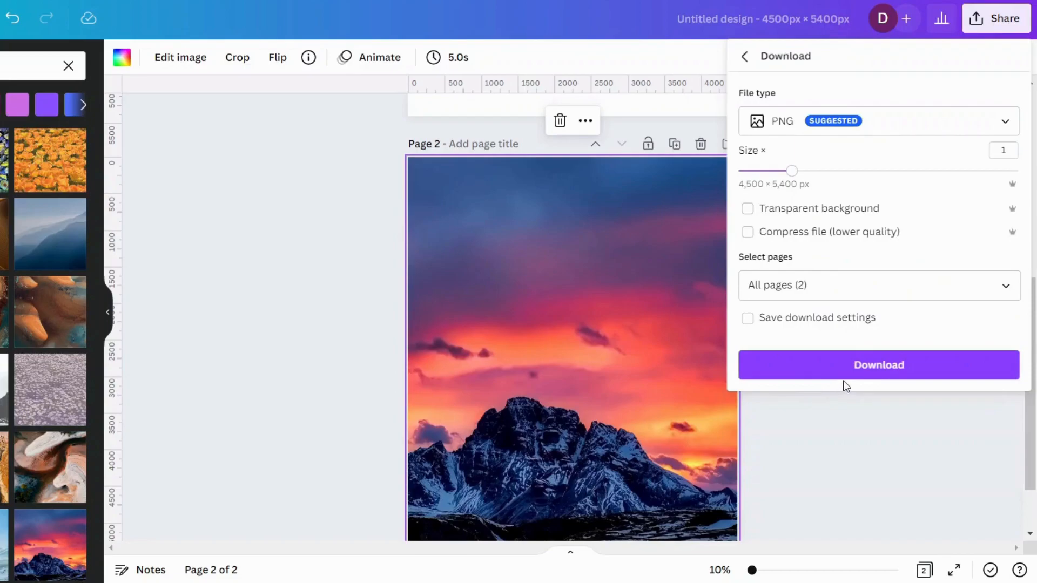
pyautogui.click(1006, 289)
pyautogui.click(1006, 328)
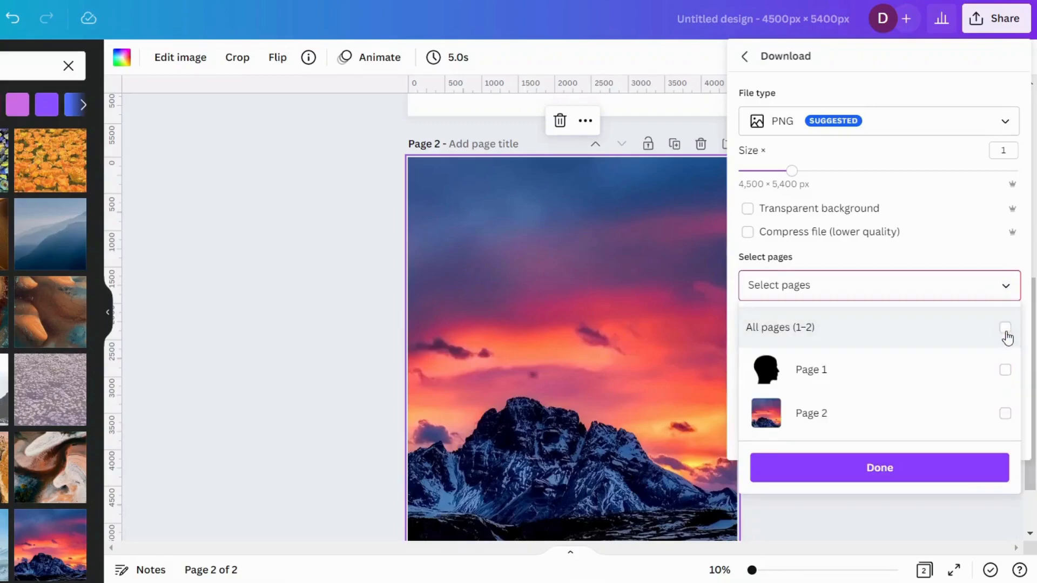
pyautogui.click(1006, 414)
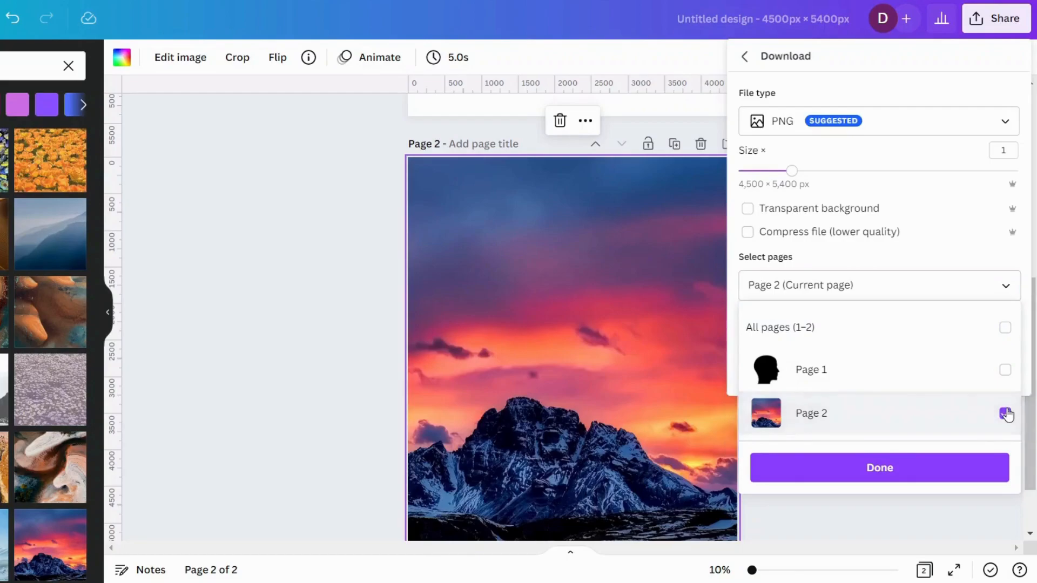
pyautogui.click(917, 464)
pyautogui.click(869, 367)
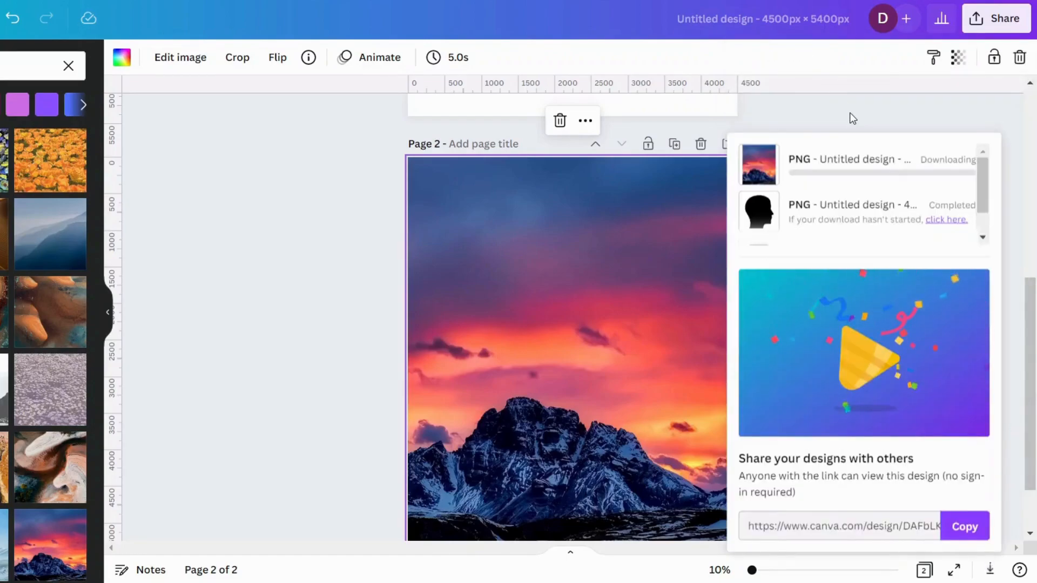
pyautogui.click(849, 111)
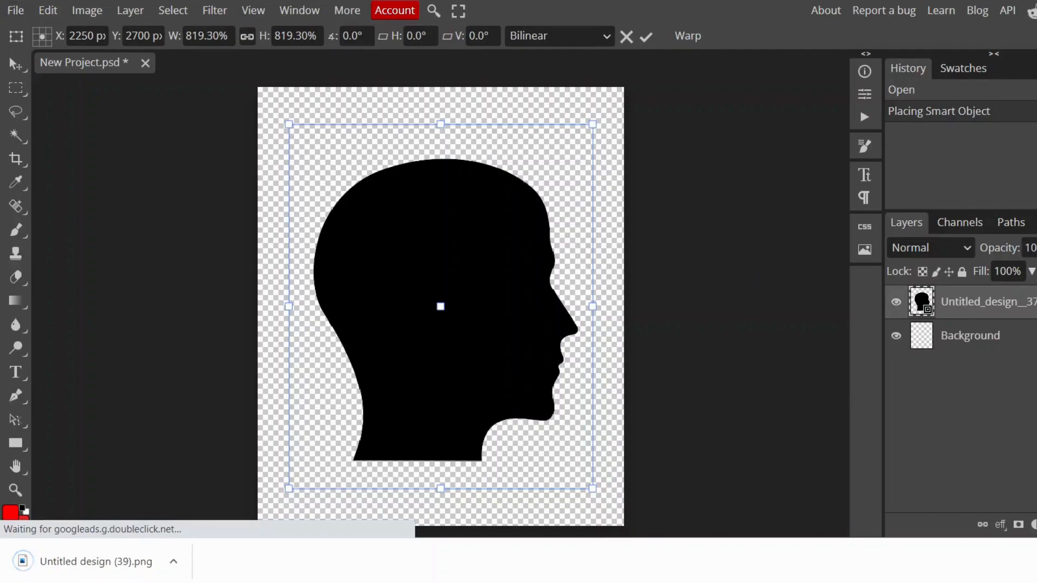
# Switch to Photopea, place the downloaded sunset image Untitled design (39) above the head silhouette, and clip it to the silhouette layer.
pyautogui.click(16, 11)
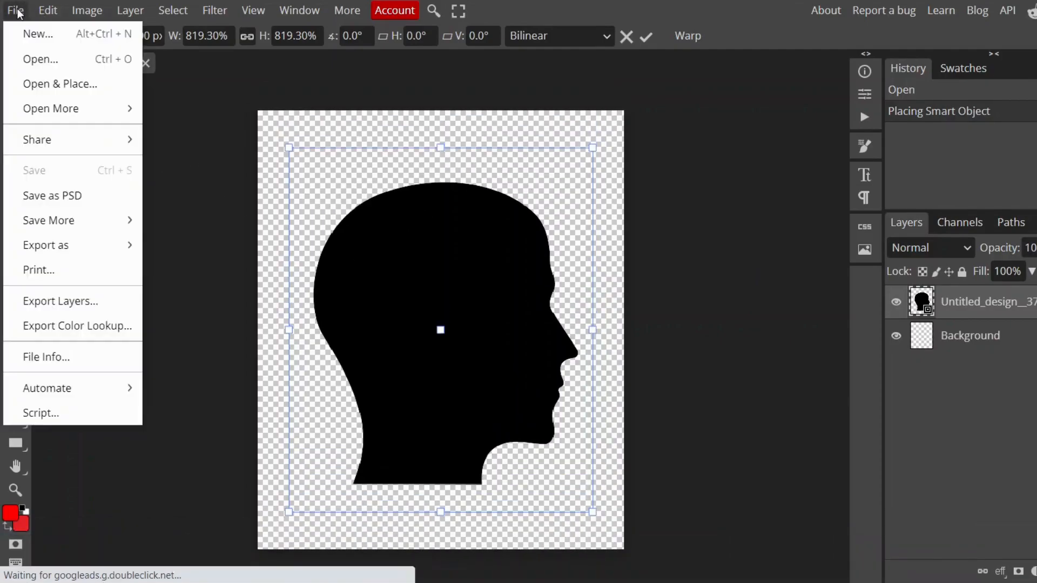
pyautogui.click(48, 85)
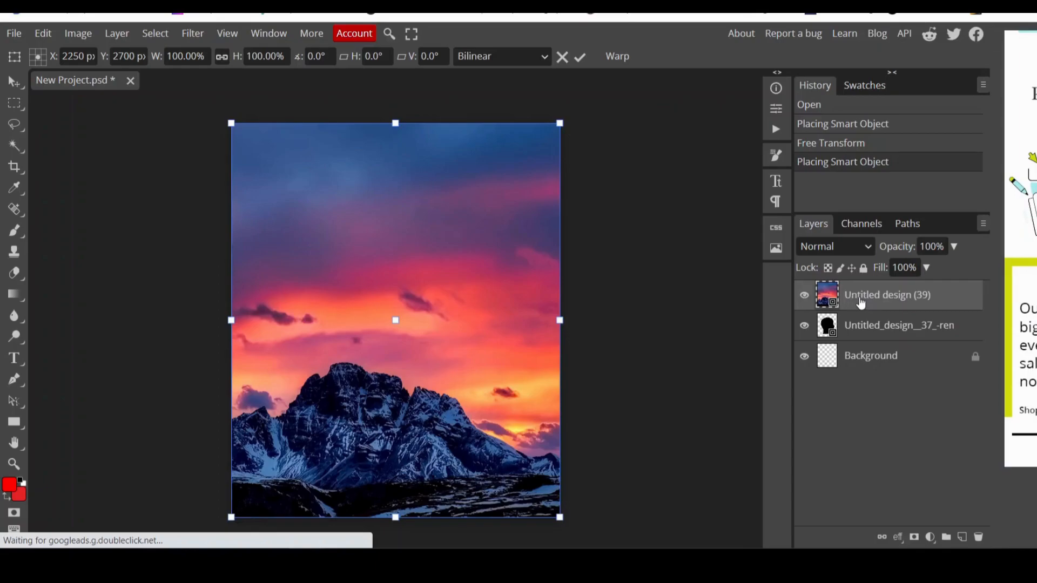
pyautogui.rightClick(862, 302)
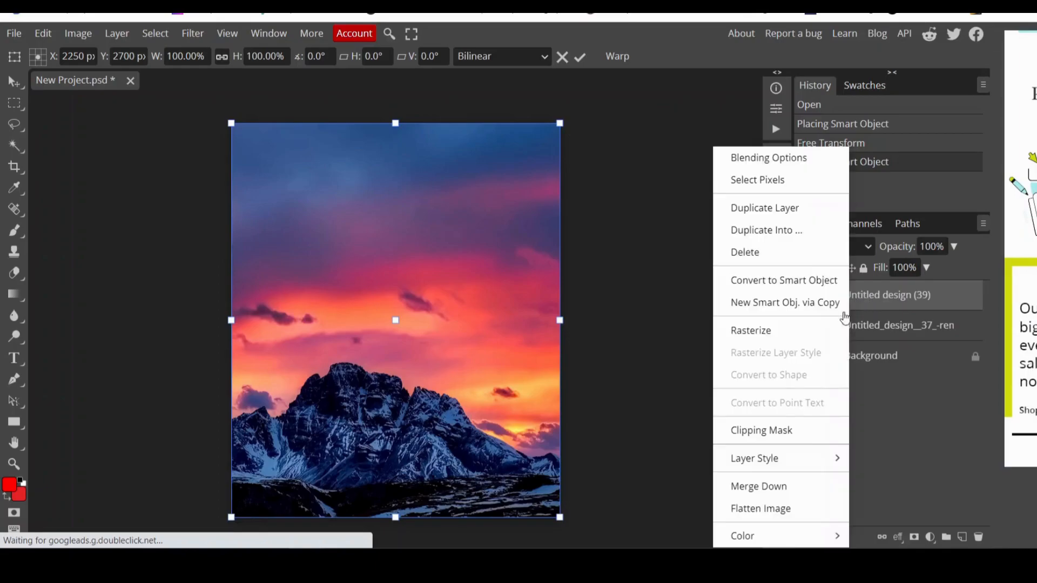
pyautogui.click(770, 431)
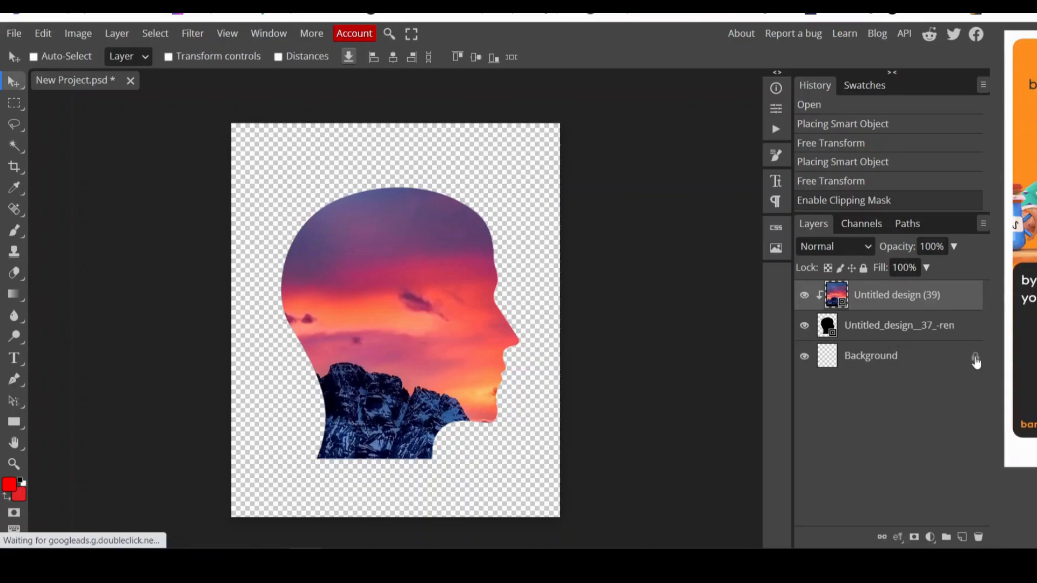
# Unlock and hide the Background layer, and export the artwork as a 4500 × 5400 px PNG named Clipped mask.
pyautogui.click(975, 359)
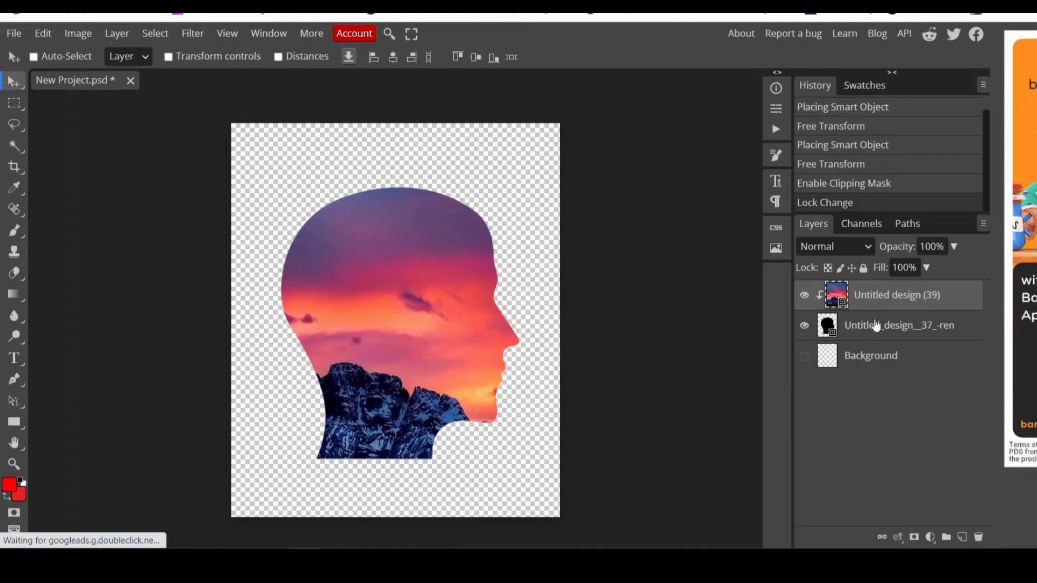
pyautogui.click(15, 35)
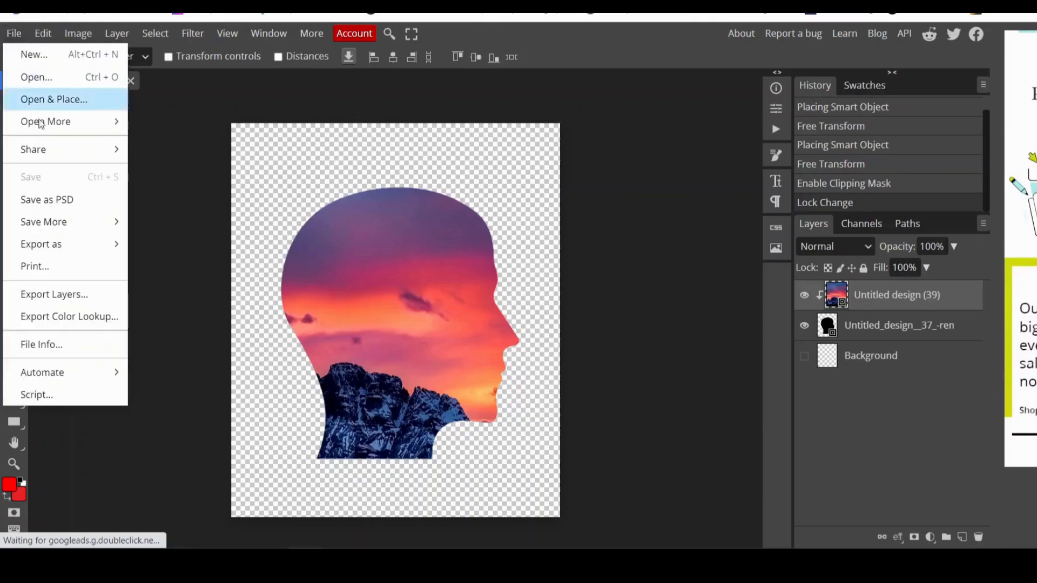
pyautogui.moveTo(46, 248)
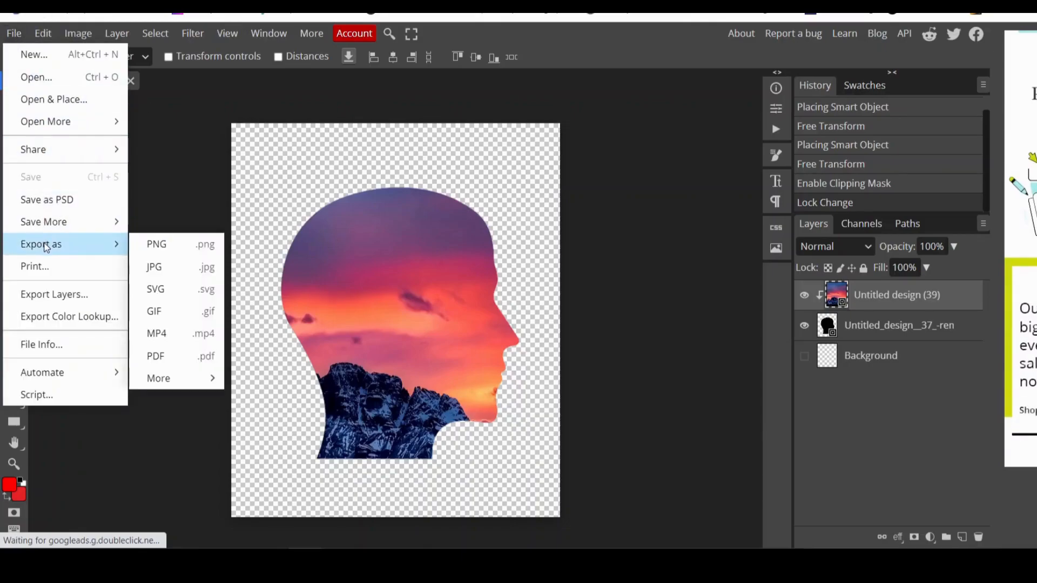
pyautogui.click(162, 246)
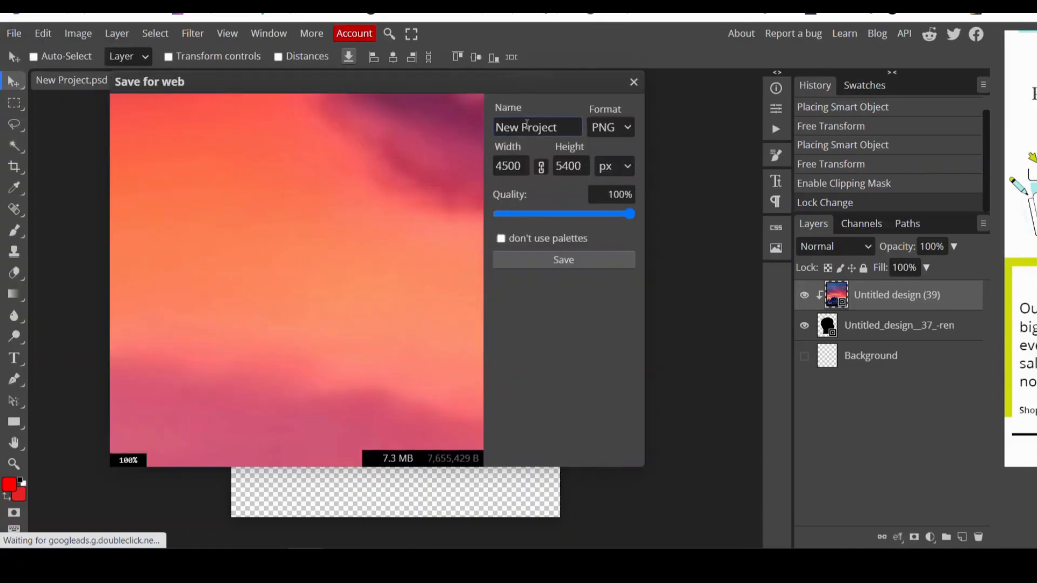
pyautogui.tripleClick(526, 126)
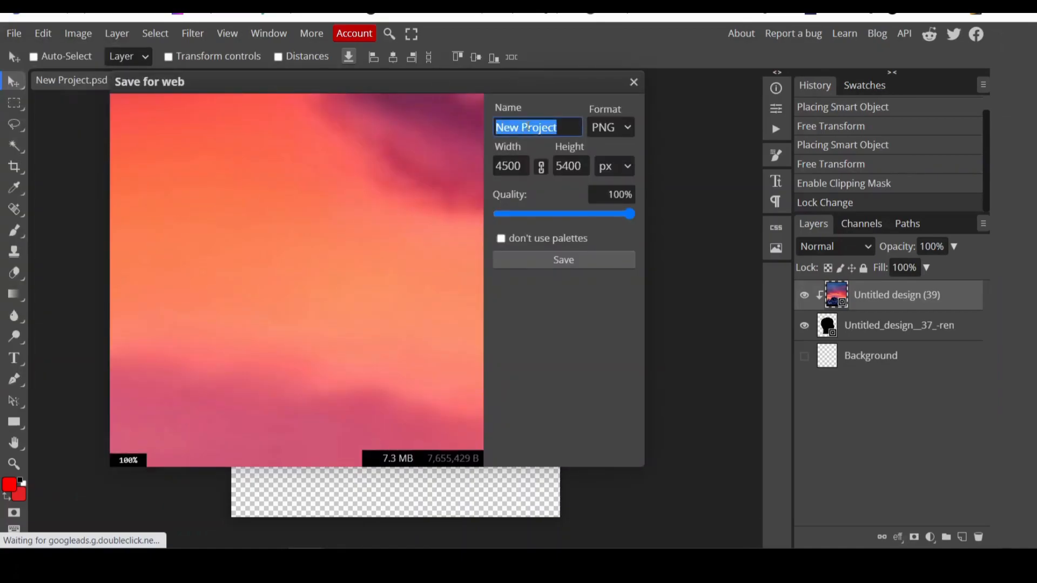
pyautogui.write('Clipped mask')
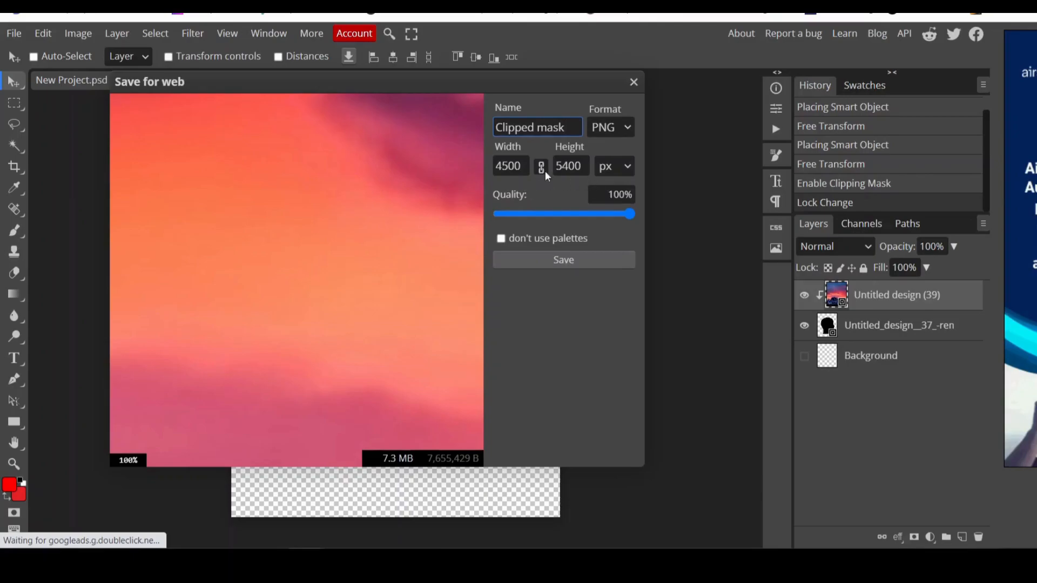
pyautogui.click(563, 260)
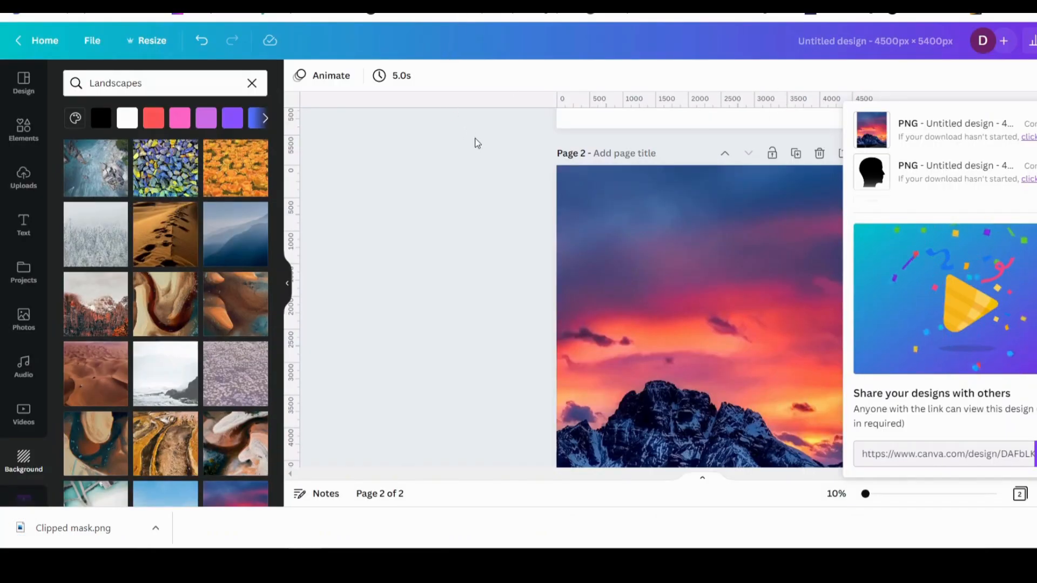
# Switch to Canva, add a third blank page to the design, and place the uploaded Clipped mask.png on it.
pyautogui.click(488, 151)
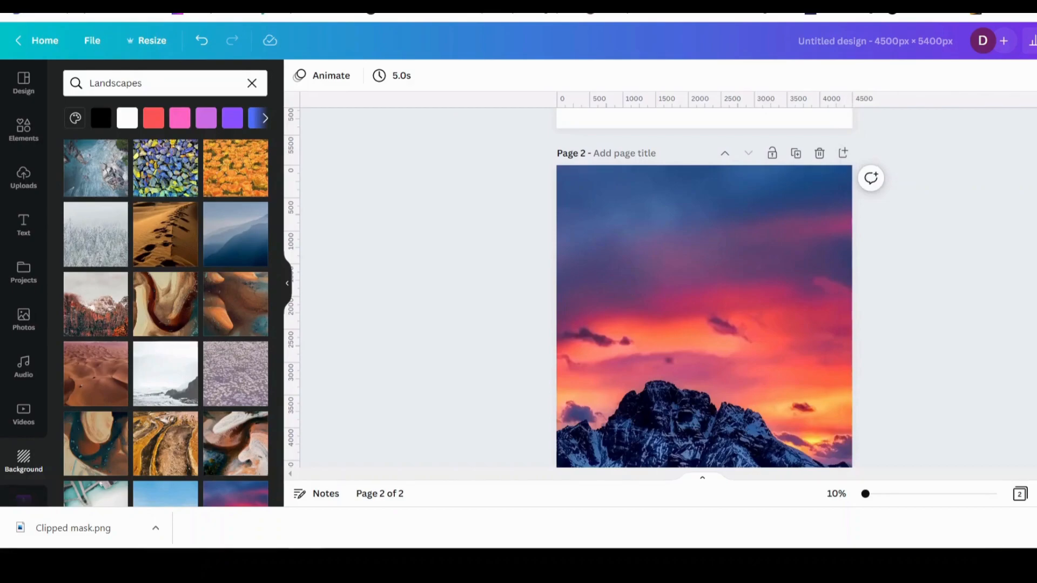
pyautogui.click(1036, 528)
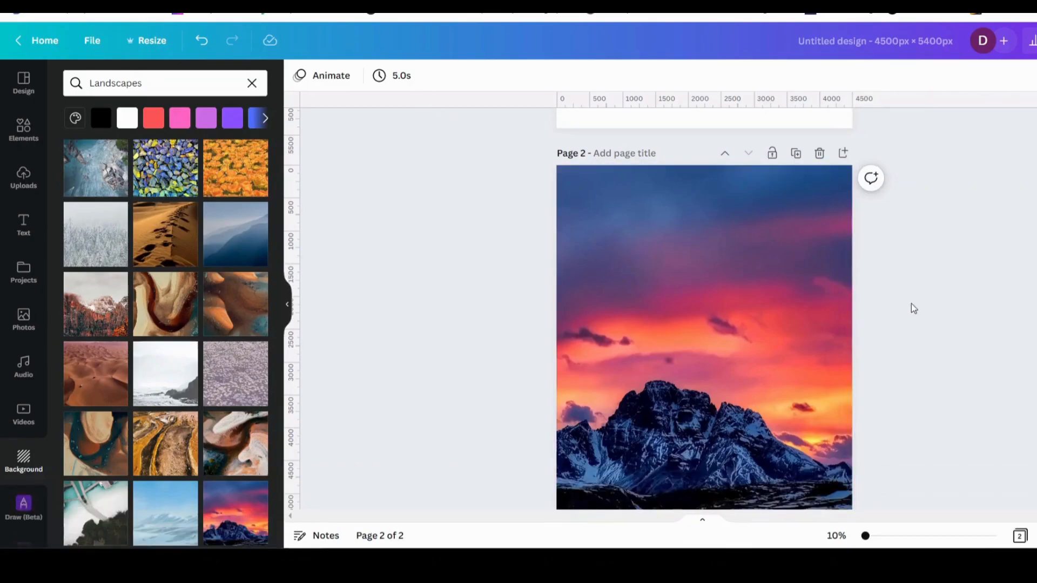
pyautogui.scroll(-3, 902, 302)
pyautogui.click(702, 477)
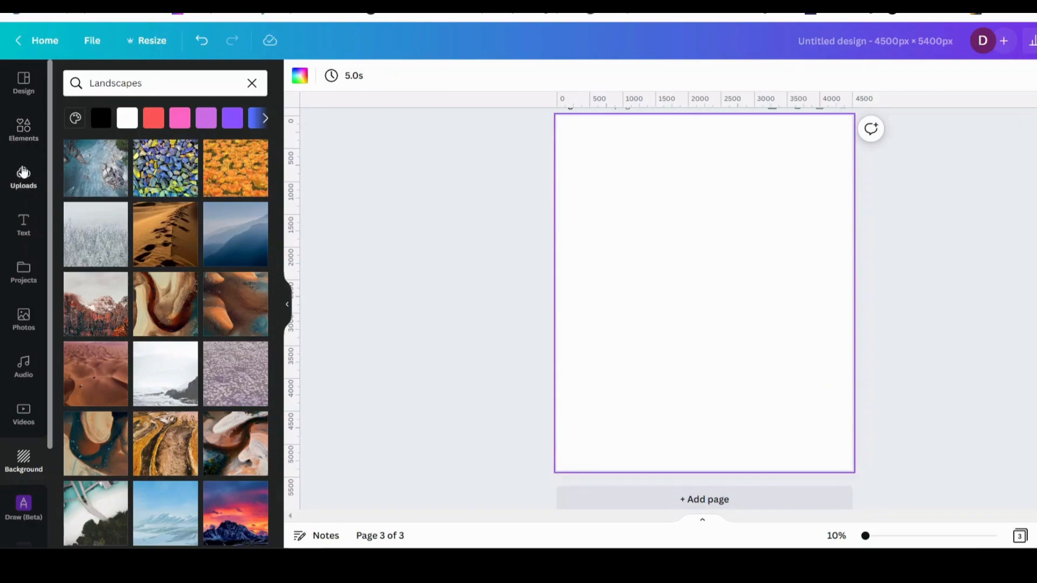
pyautogui.click(23, 177)
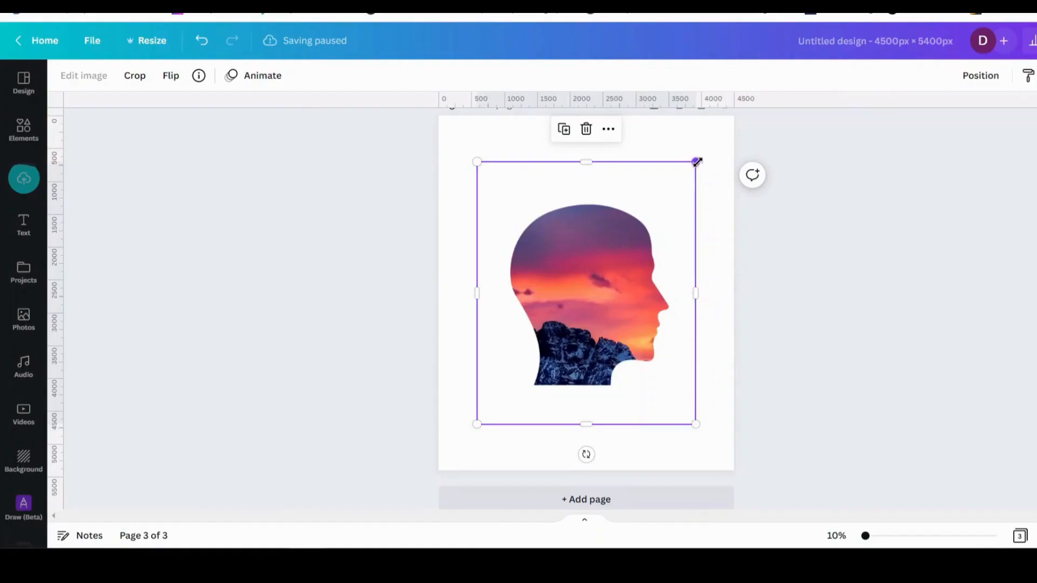
# Enlarge the head image slightly and crop its empty margins on all four sides close to the silhouette.
pyautogui.moveTo(696, 161); pyautogui.dragTo(747, 132)
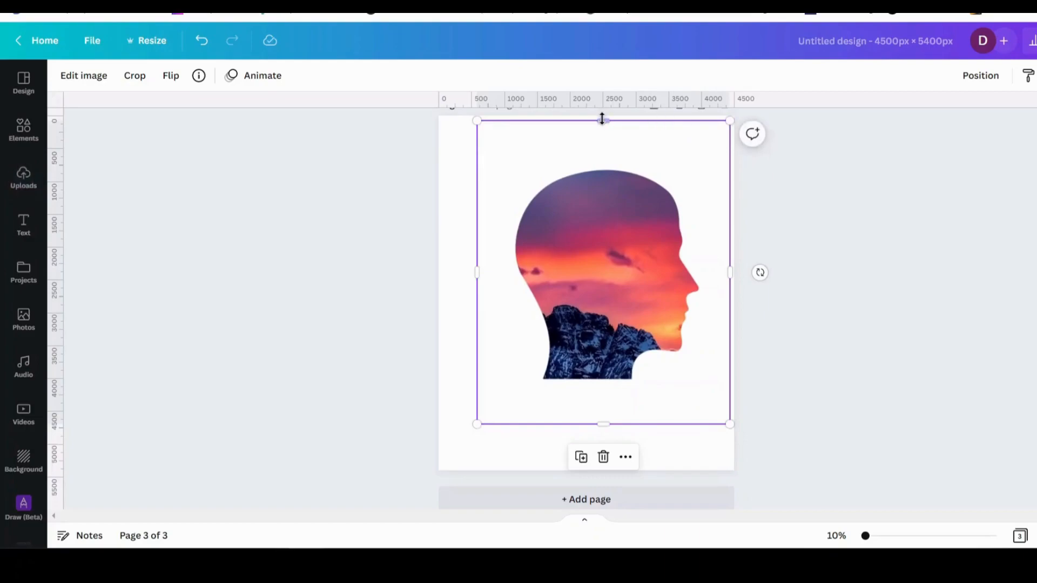
pyautogui.moveTo(603, 119); pyautogui.dragTo(608, 163)
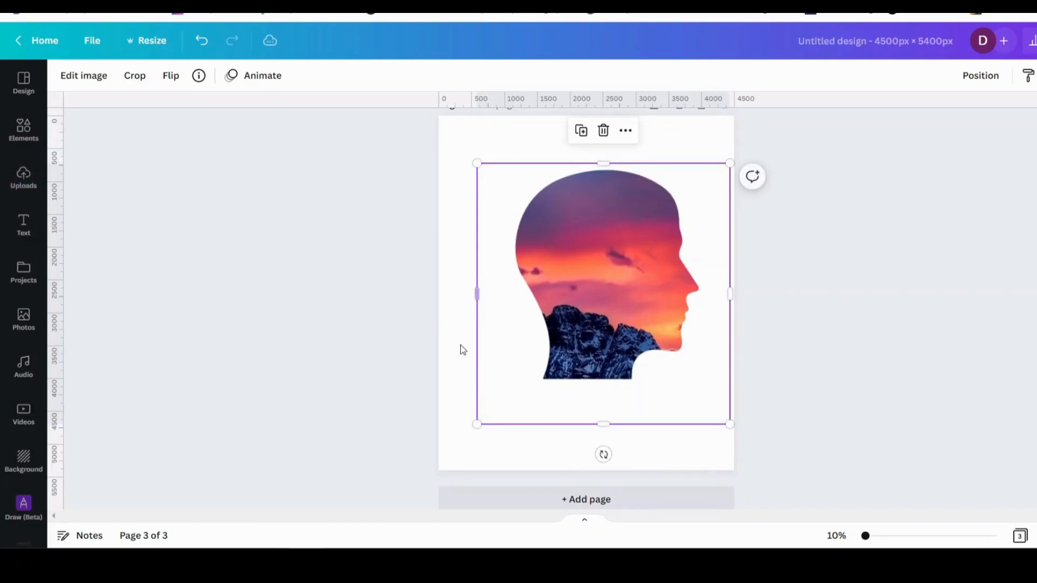
pyautogui.moveTo(477, 291); pyautogui.dragTo(502, 287)
pyautogui.moveTo(618, 420); pyautogui.dragTo(619, 387)
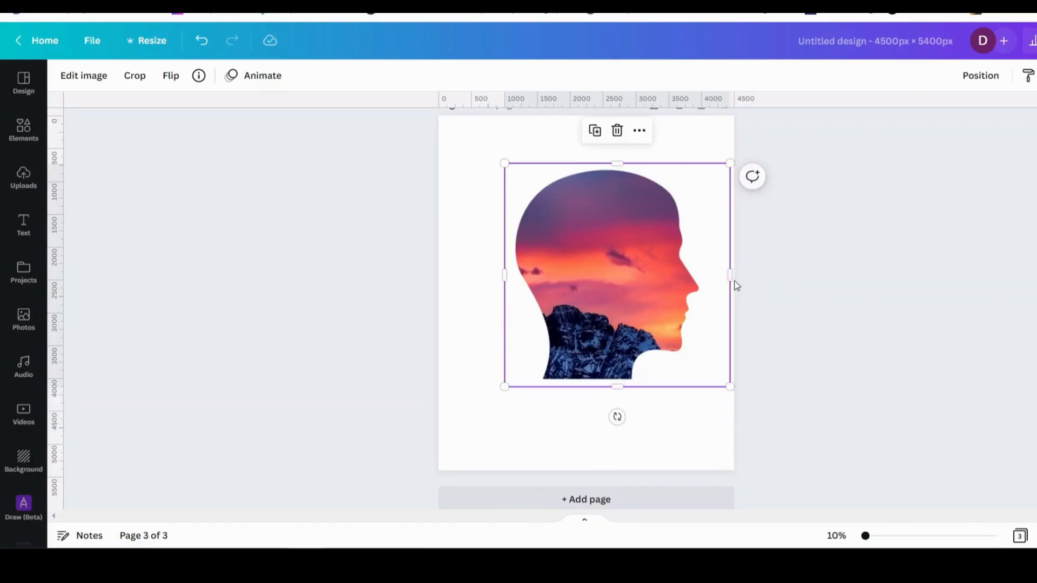
pyautogui.moveTo(728, 275); pyautogui.dragTo(705, 275)
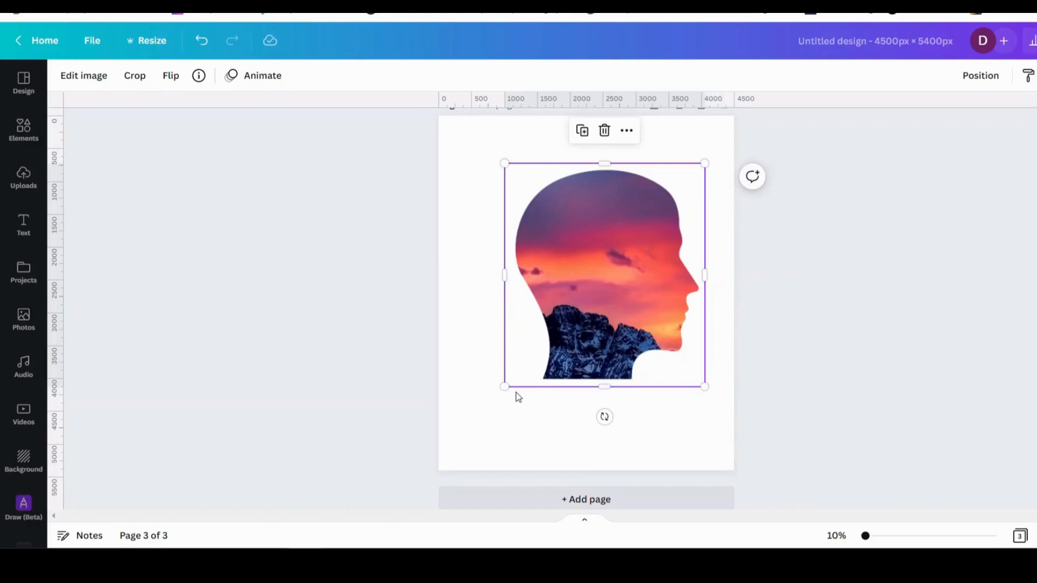
# Enlarge the cropped head image to about 4,157 × 4,644 px and center it horizontally and vertically on the page.
pyautogui.moveTo(505, 387); pyautogui.dragTo(436, 441)
pyautogui.moveTo(706, 162); pyautogui.dragTo(722, 143)
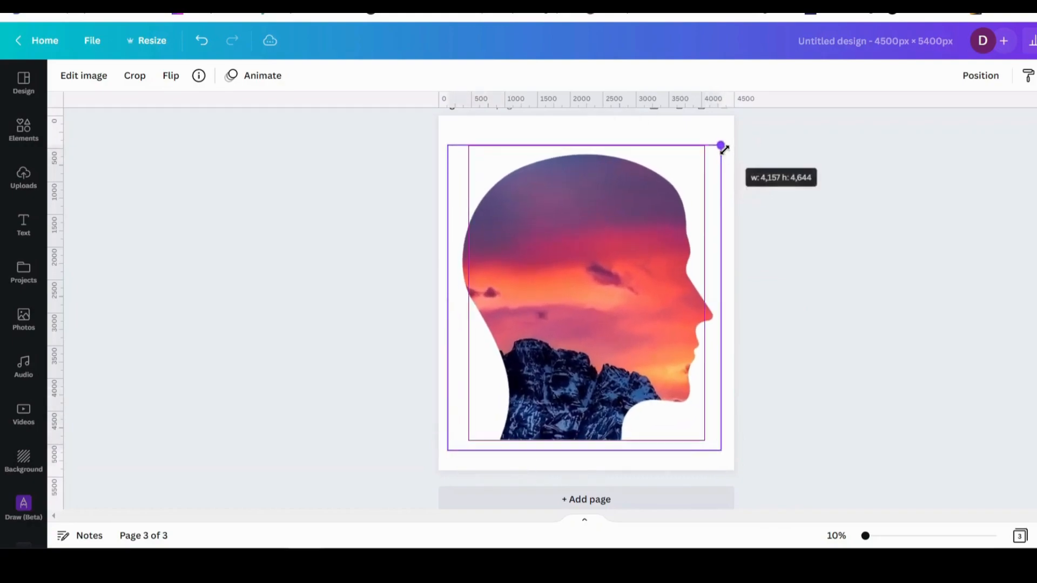
pyautogui.click(772, 257)
pyautogui.click(599, 221)
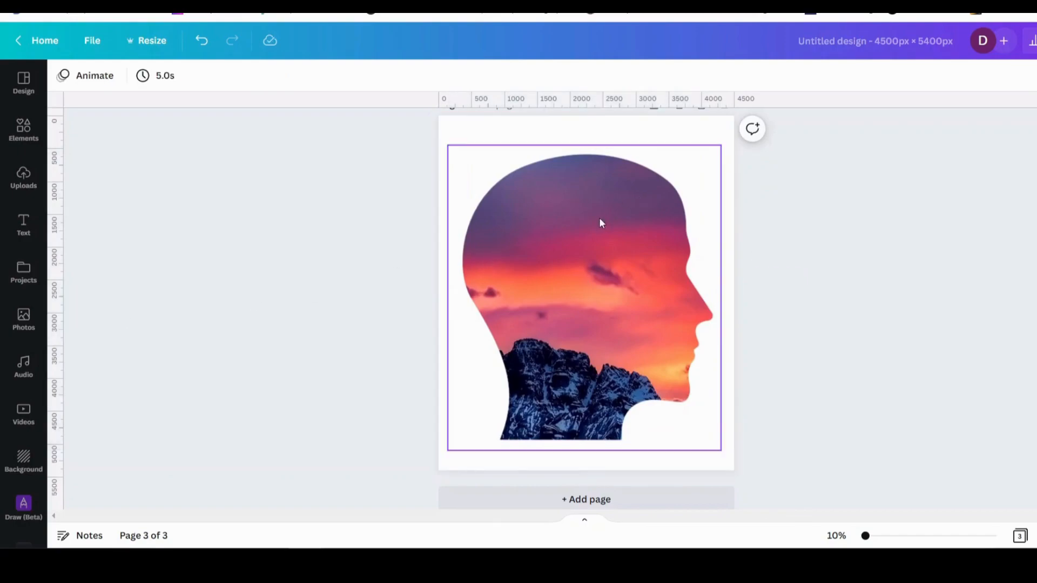
pyautogui.click(989, 77)
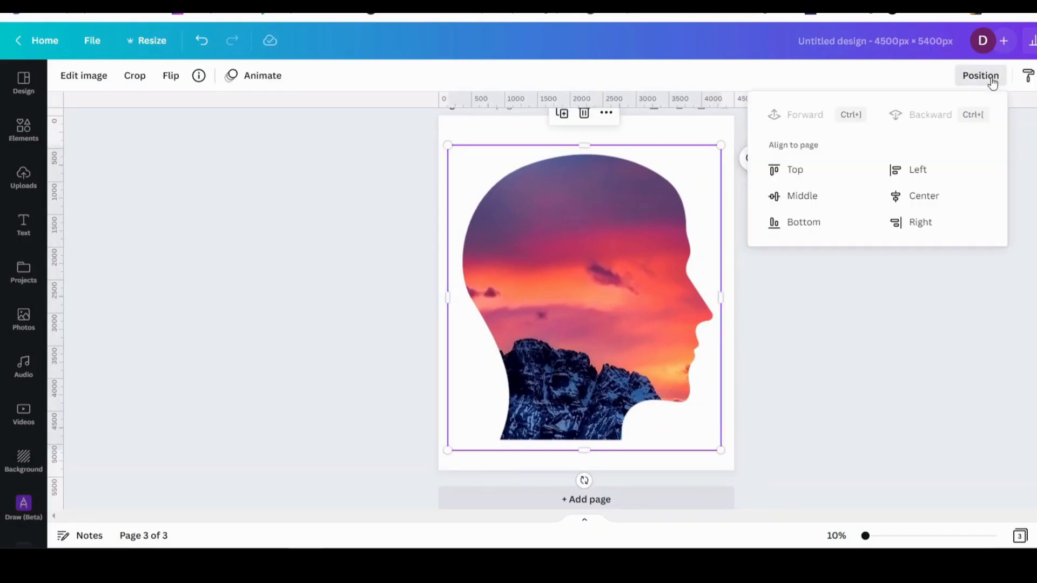
pyautogui.click(933, 204)
pyautogui.click(800, 195)
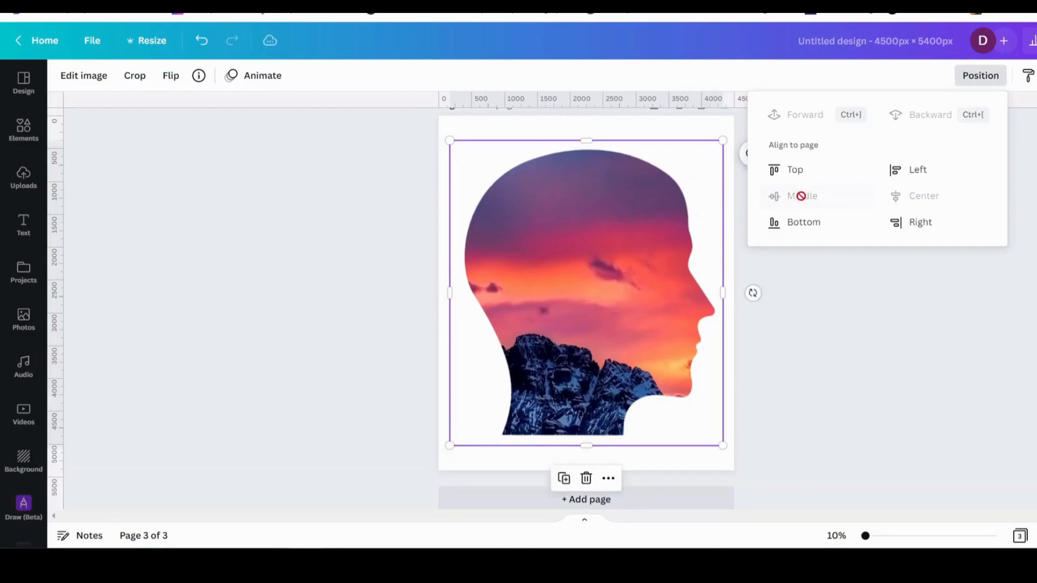
pyautogui.click(828, 315)
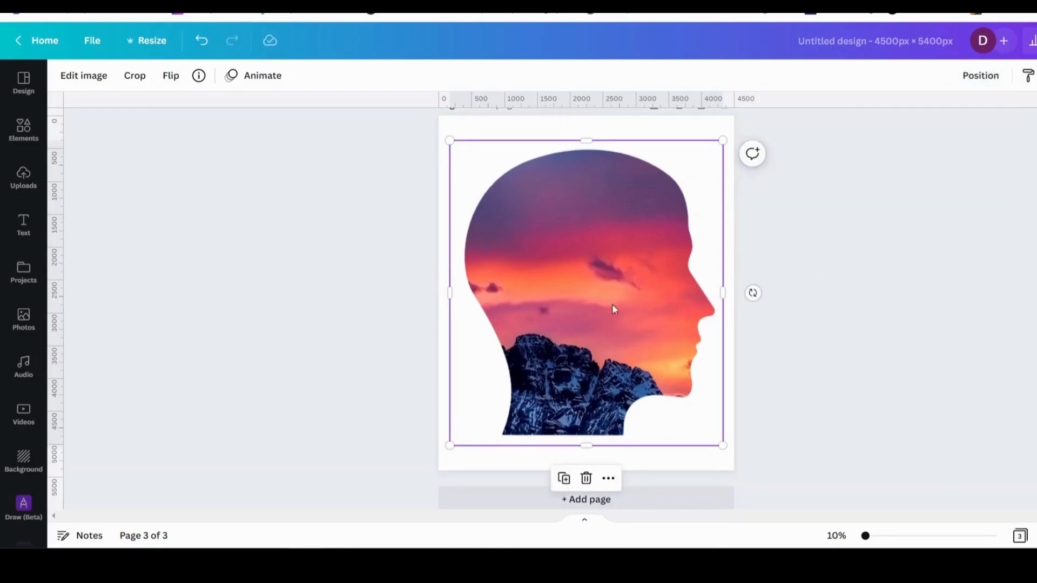
# Try the blue misty mountain landscape as the background of page 3 behind the head.
pyautogui.click(21, 457)
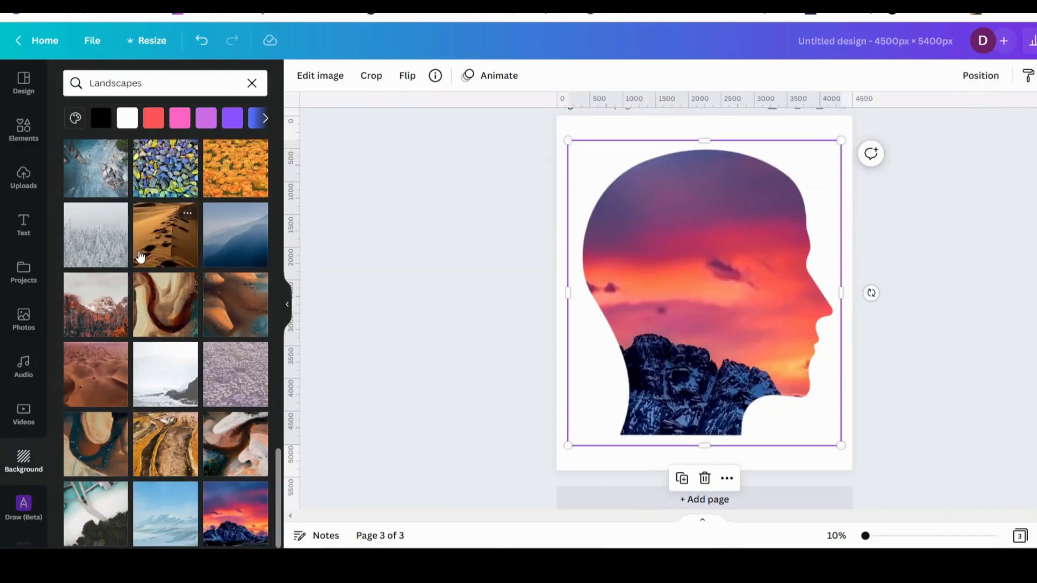
pyautogui.click(232, 247)
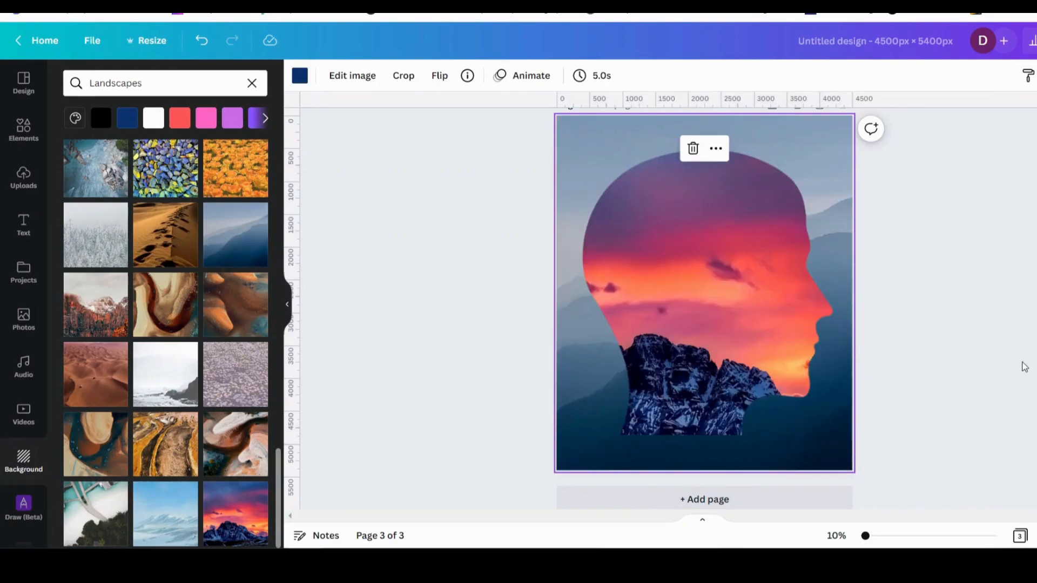
pyautogui.click(963, 318)
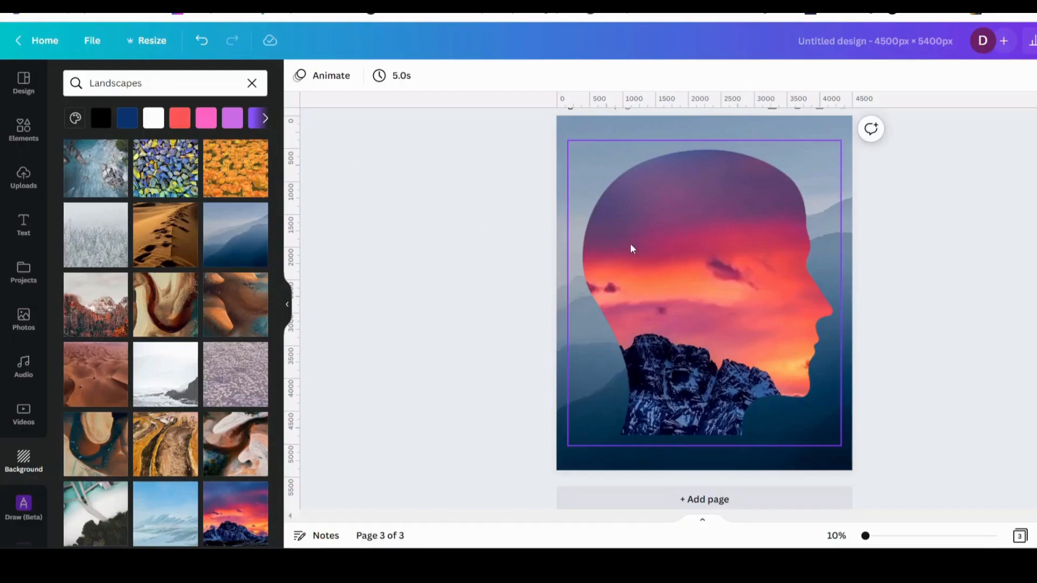
# Delete the misty mountain background image and its leftover blue fill from page 3.
pyautogui.click(587, 144)
pyautogui.doubleClick(589, 126)
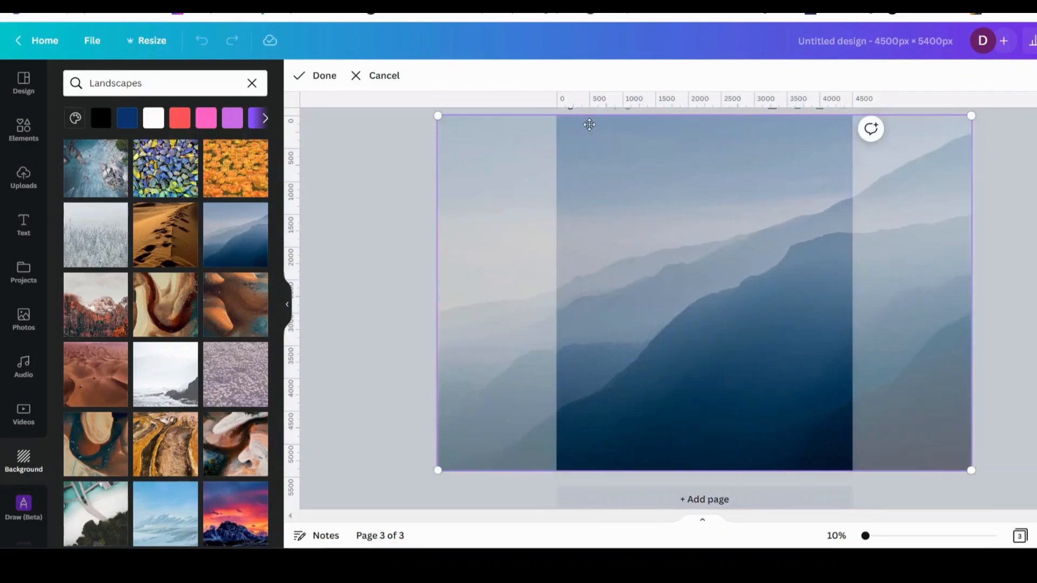
pyautogui.press('Delete')
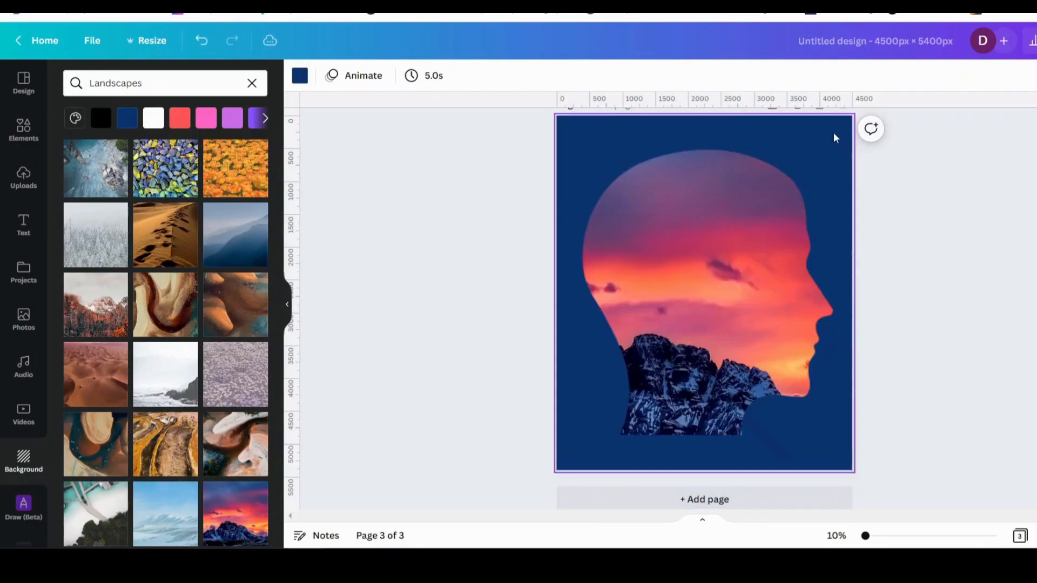
pyautogui.press('Delete')
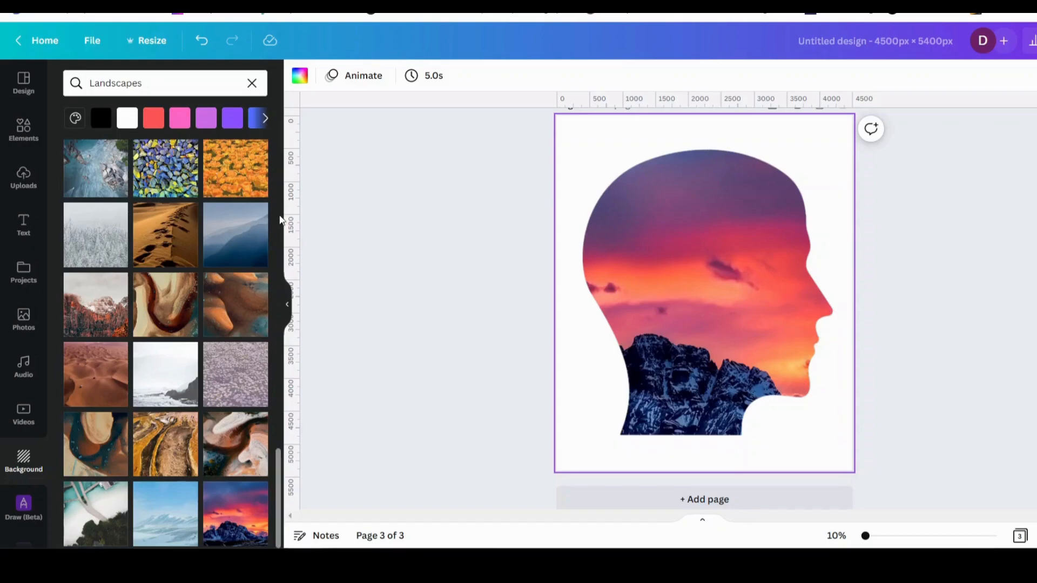
# Add a heading to page 3 that reads "The mind is a beautiful thing".
pyautogui.click(24, 224)
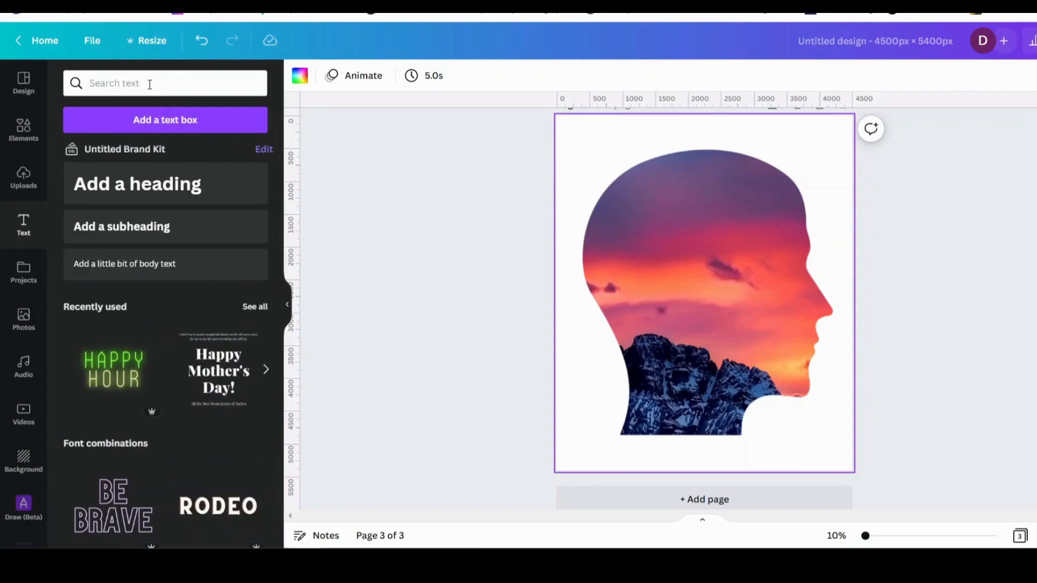
pyautogui.click(122, 188)
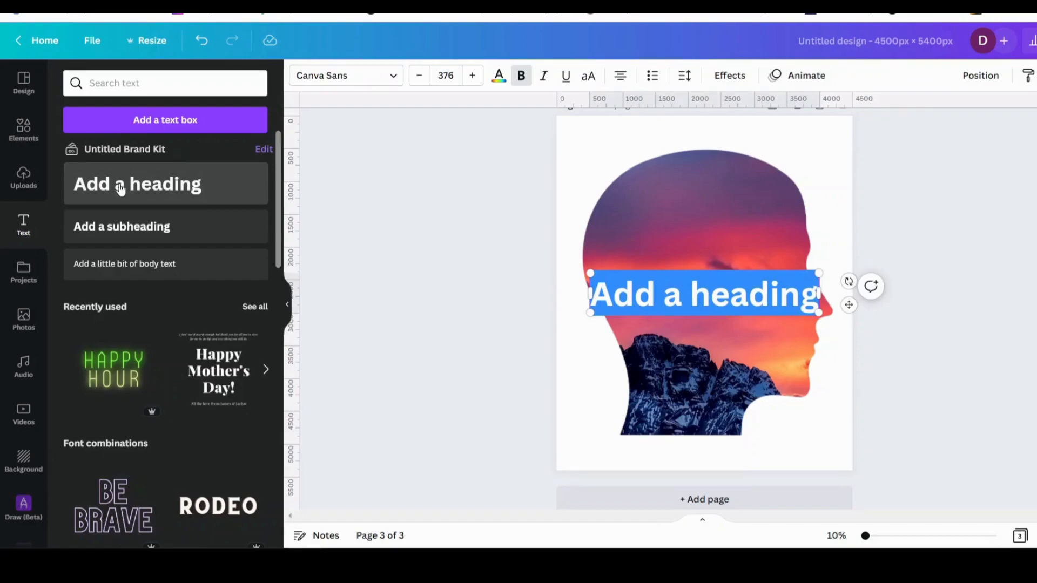
pyautogui.write('The mind is')
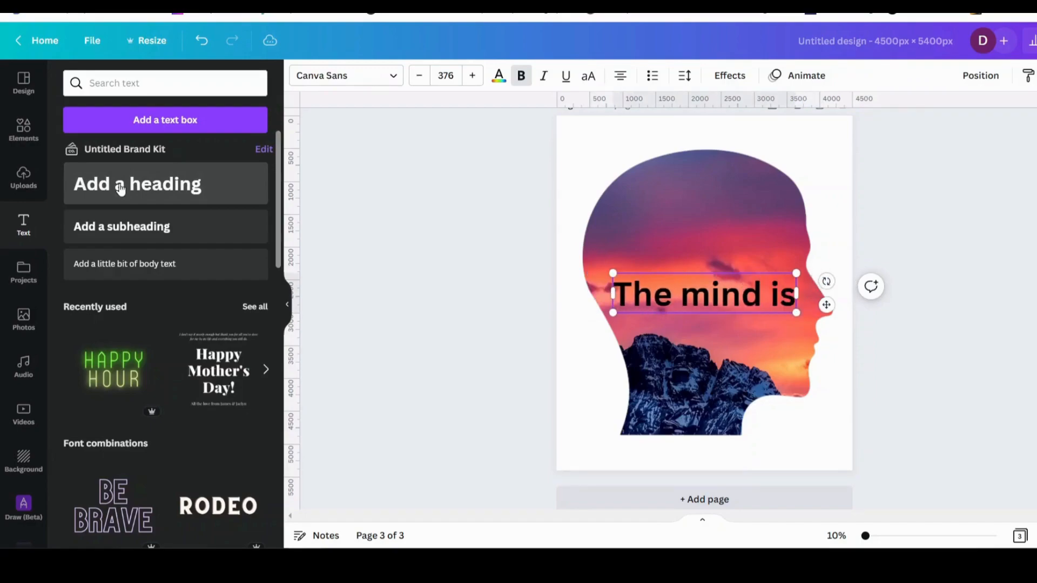
pyautogui.write(' a beatu')
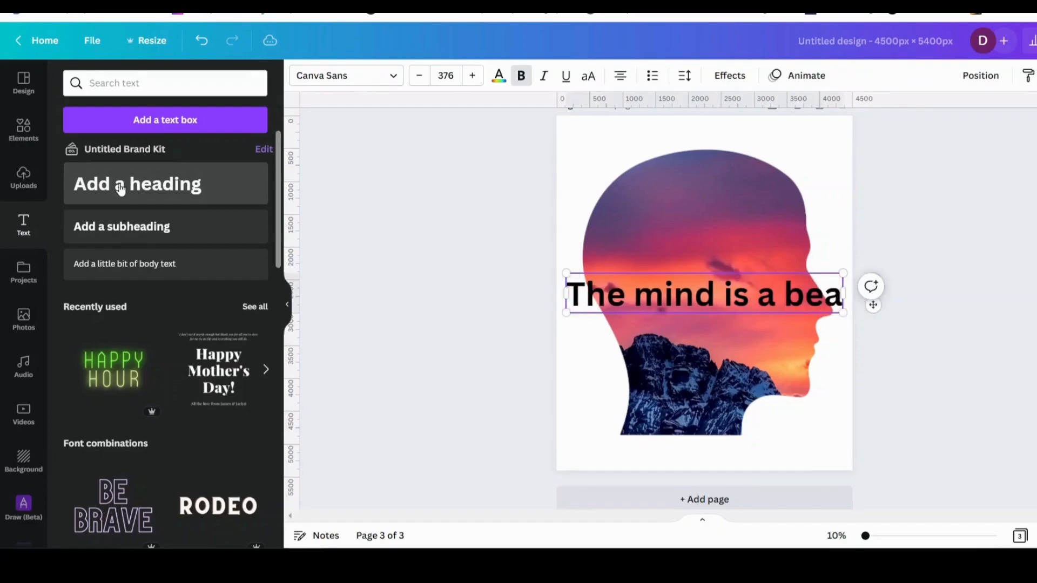
pyautogui.press('BackSpace')
pyautogui.press('BackSpace')
pyautogui.write('utiful')
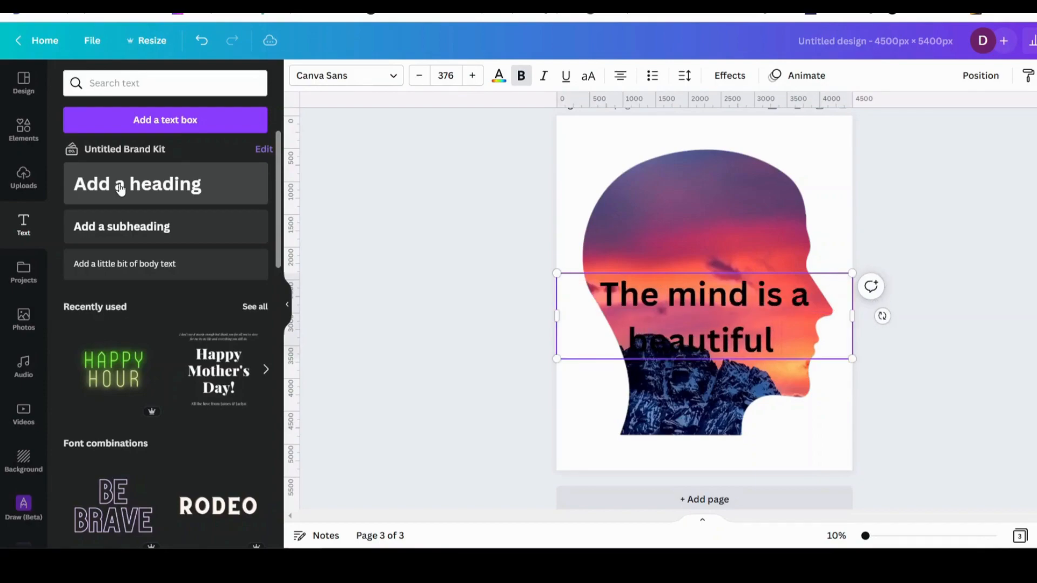
pyautogui.write(' thing')
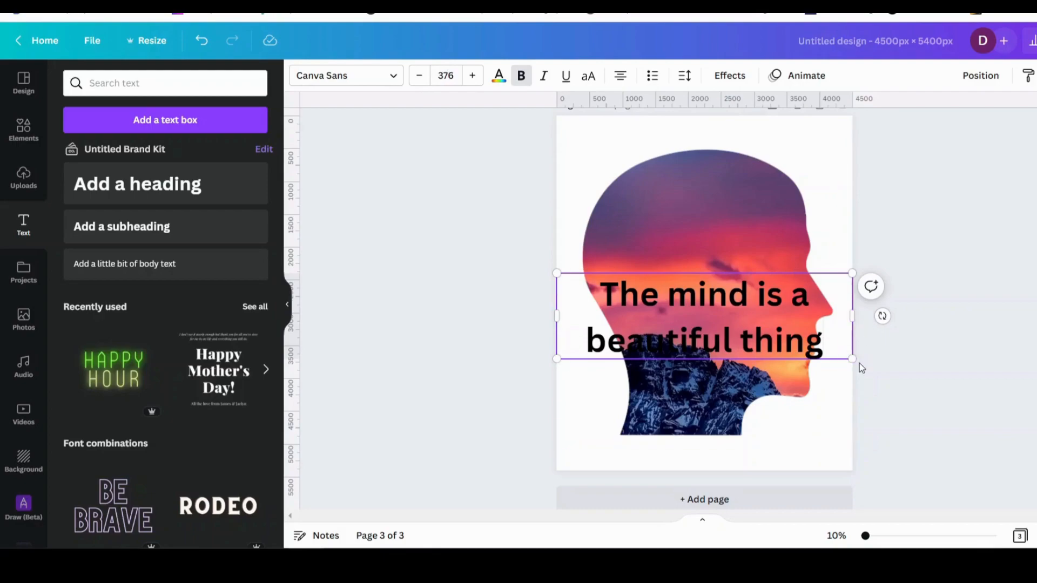
# Shrink the heading to font size 262 and move it onto the upper part of the head silhouette.
pyautogui.moveTo(853, 359); pyautogui.dragTo(769, 324)
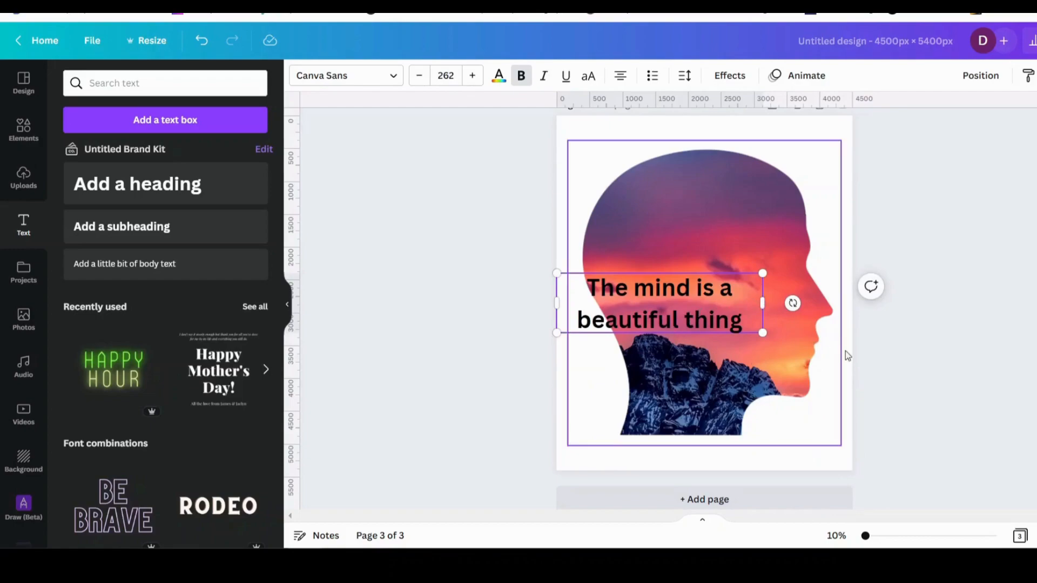
pyautogui.click(939, 373)
pyautogui.moveTo(689, 305); pyautogui.dragTo(719, 243)
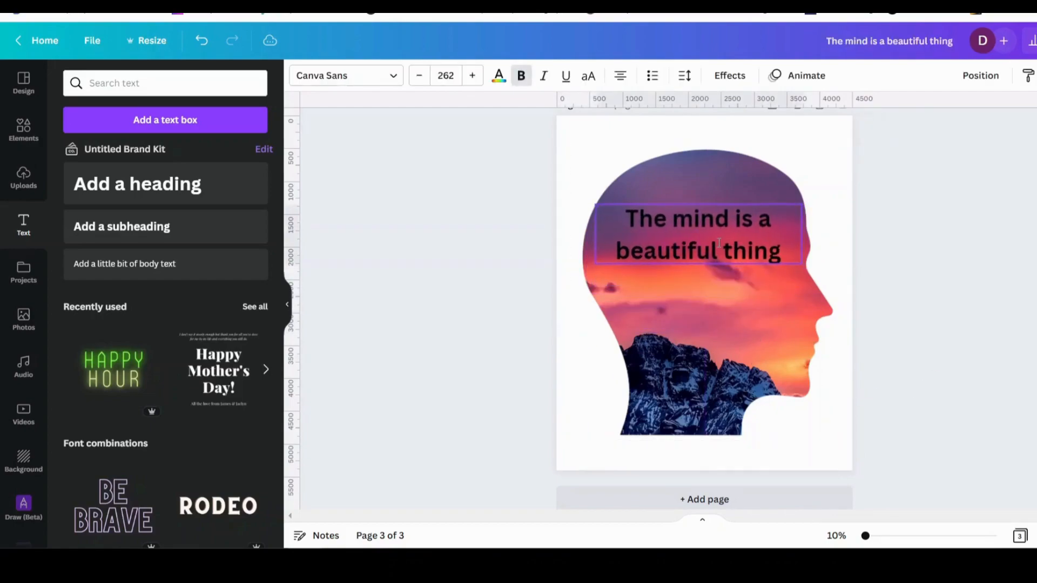
# Recolour the heading white, narrow its text box to wrap over two lines, and centre it on the upper head.
pyautogui.click(499, 76)
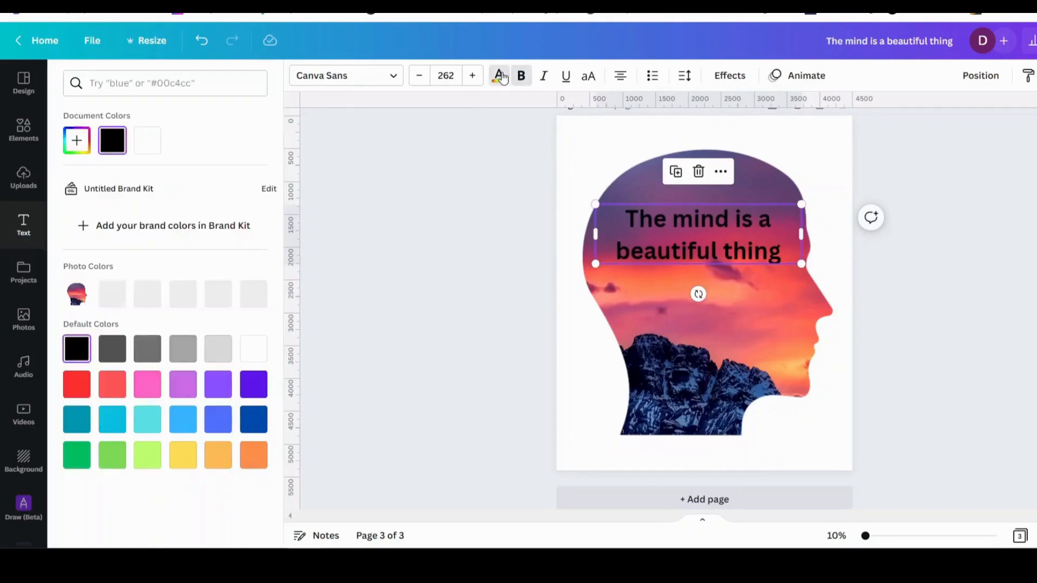
pyautogui.click(144, 146)
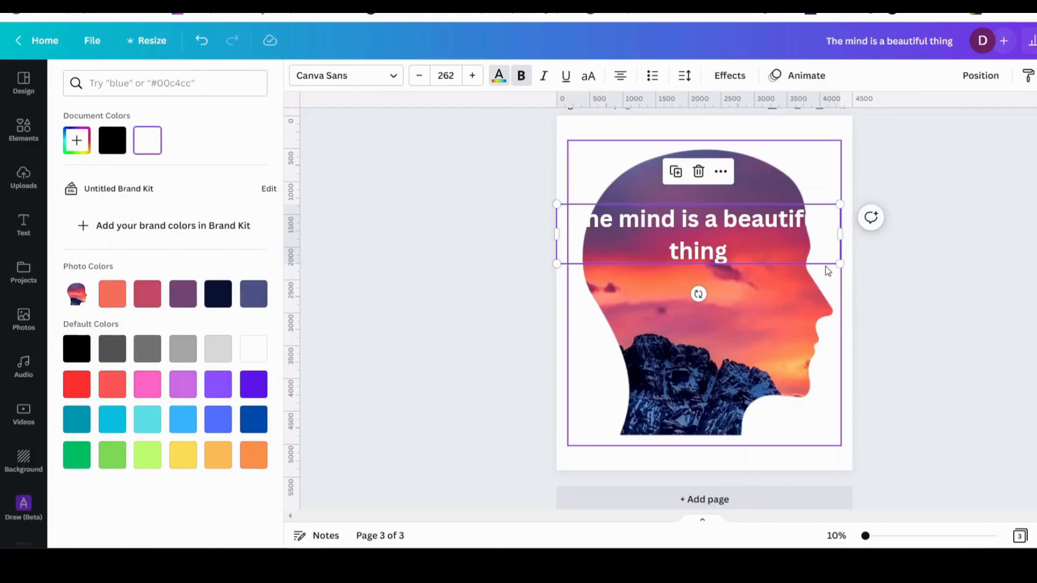
pyautogui.moveTo(841, 235); pyautogui.dragTo(803, 229)
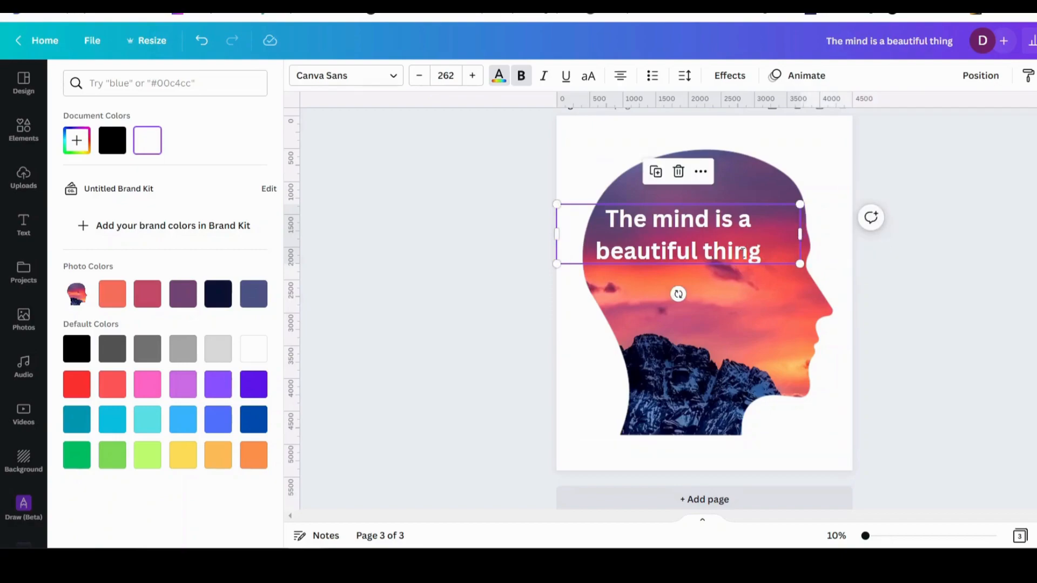
pyautogui.moveTo(679, 230); pyautogui.dragTo(705, 223)
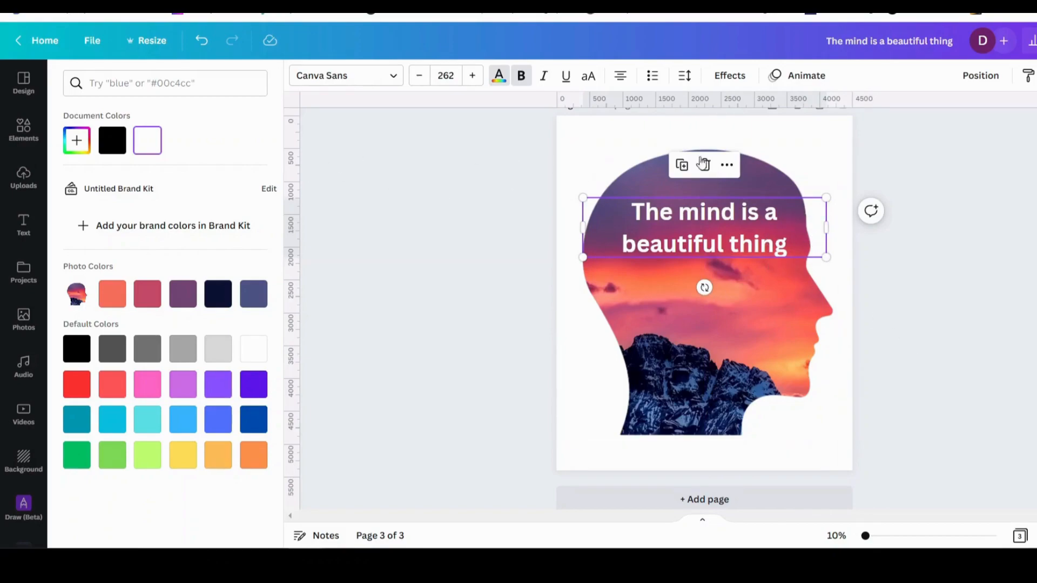
pyautogui.click(578, 139)
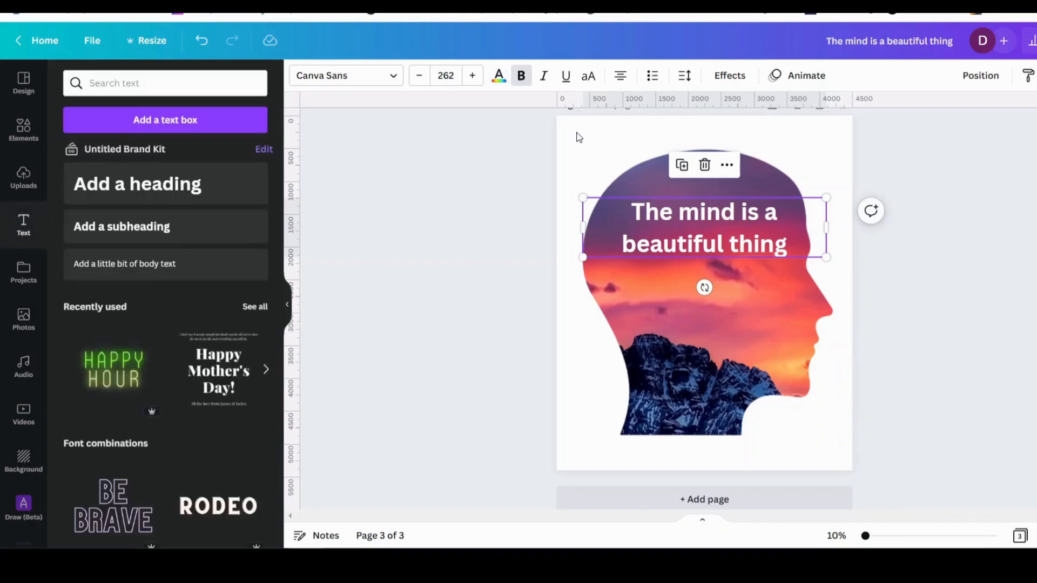
# Try the photo's crimson colour as page 3's background, and set the background to black instead.
pyautogui.click(573, 133)
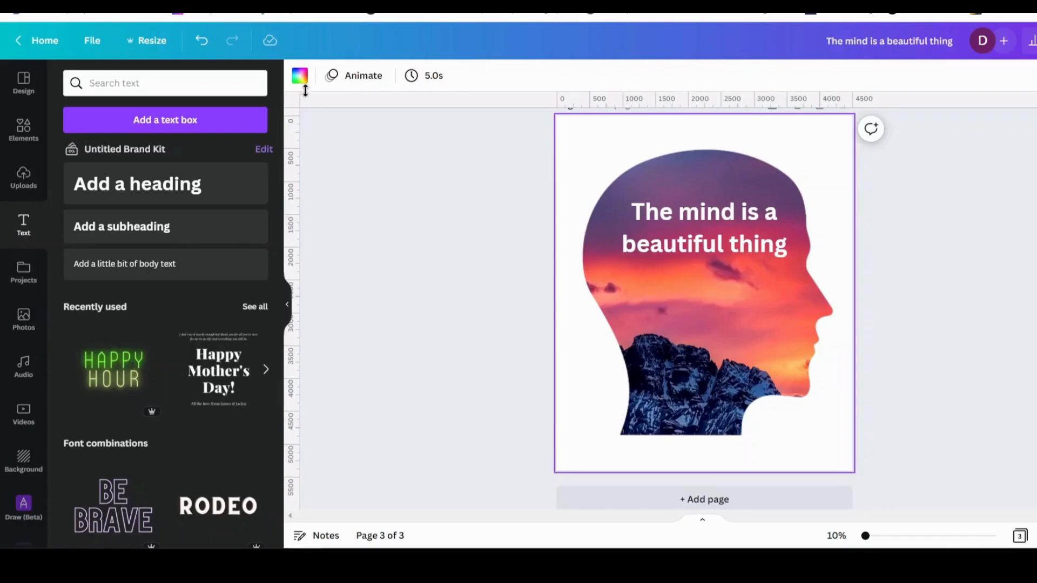
pyautogui.click(299, 76)
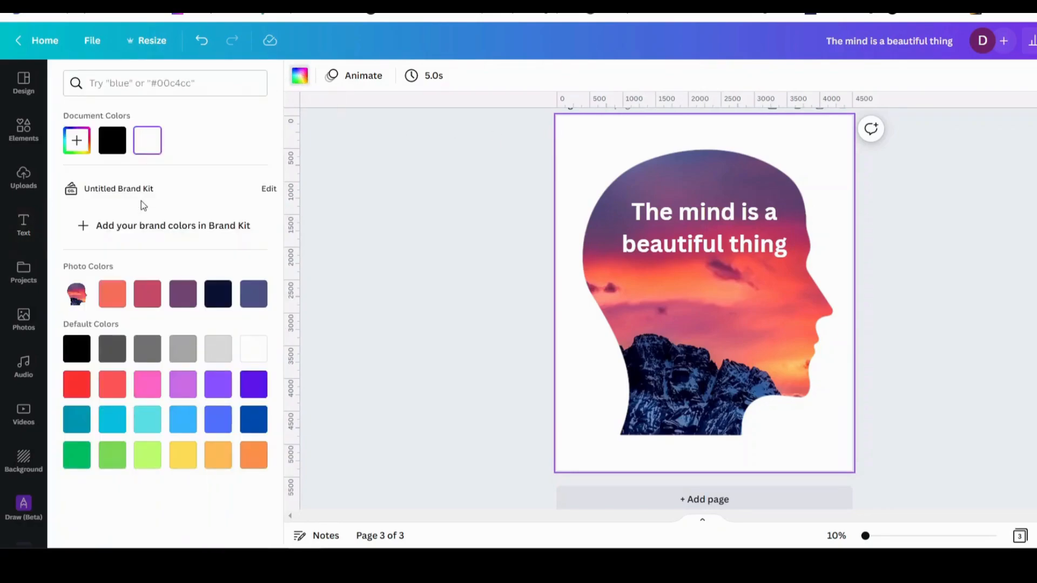
pyautogui.click(149, 301)
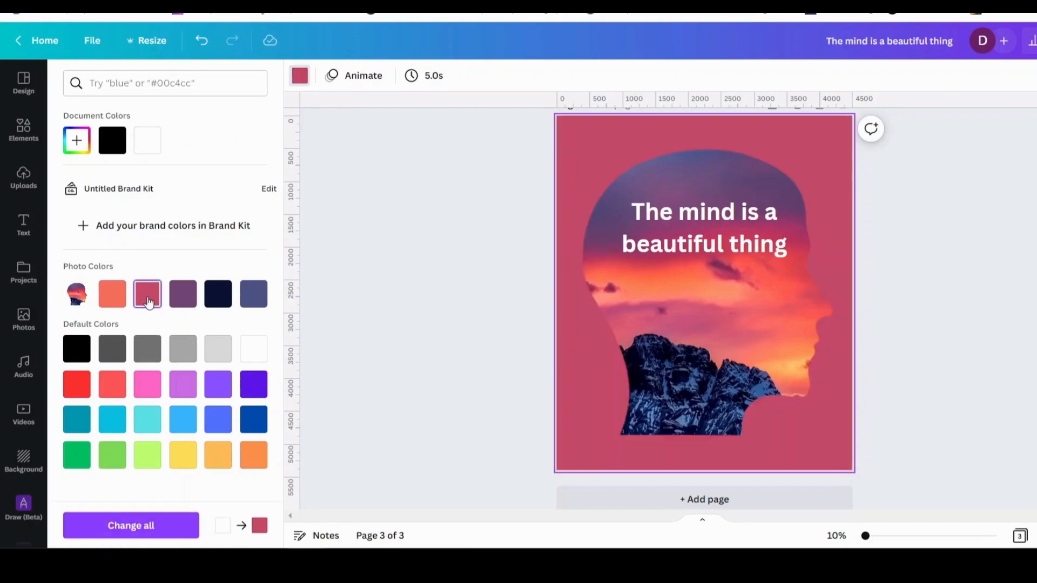
pyautogui.click(112, 142)
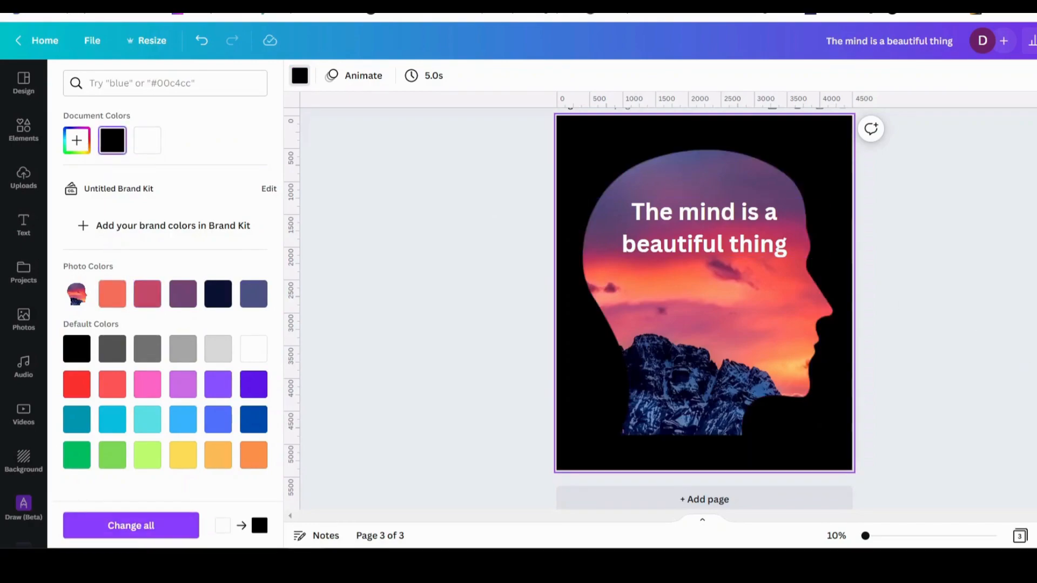
pyautogui.click(977, 357)
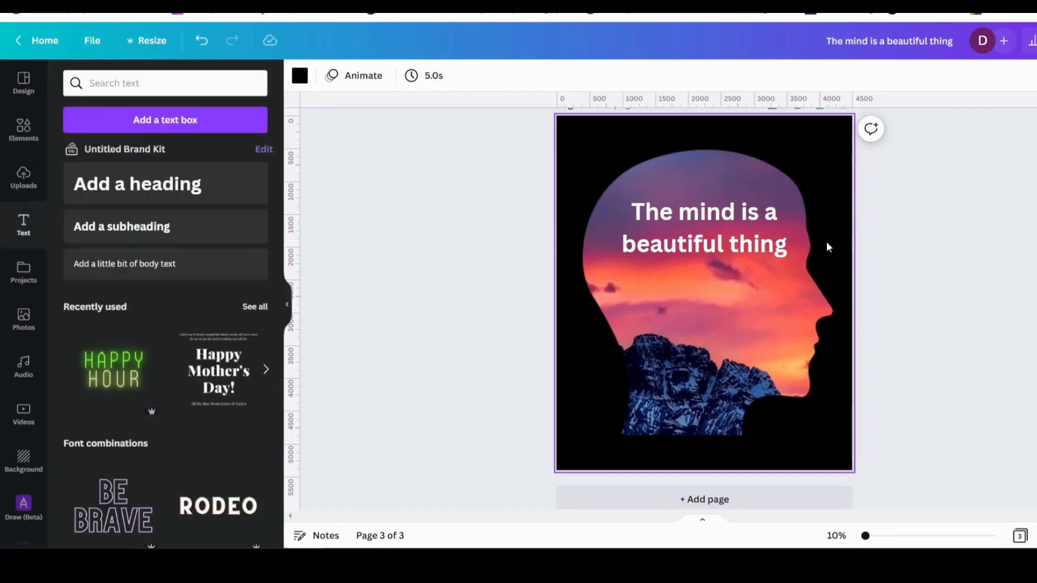
# Review the design's download options, including PNG file type and page selection, and close them without downloading.
pyautogui.click(1035, 41)
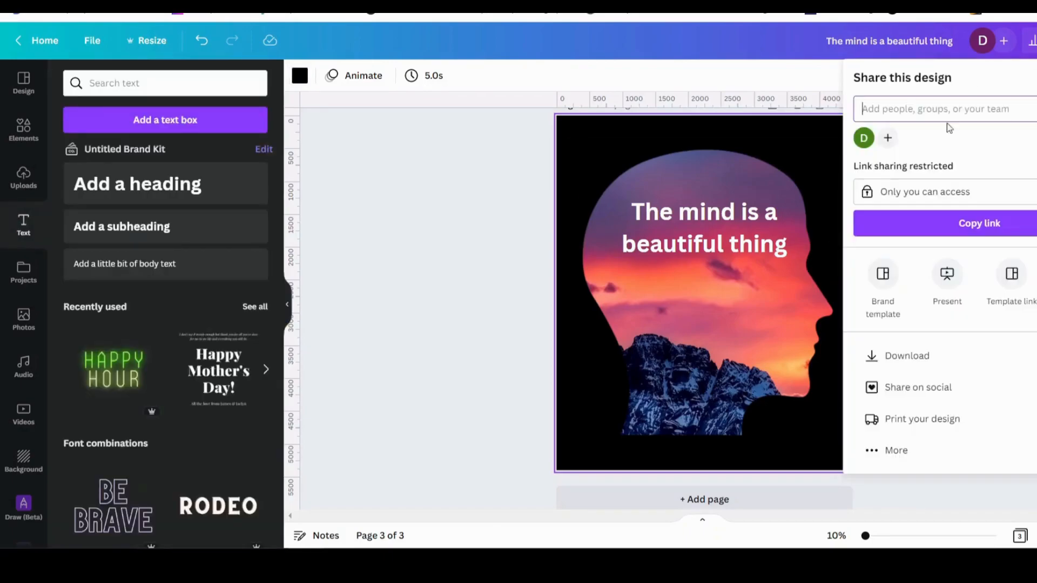
pyautogui.click(922, 361)
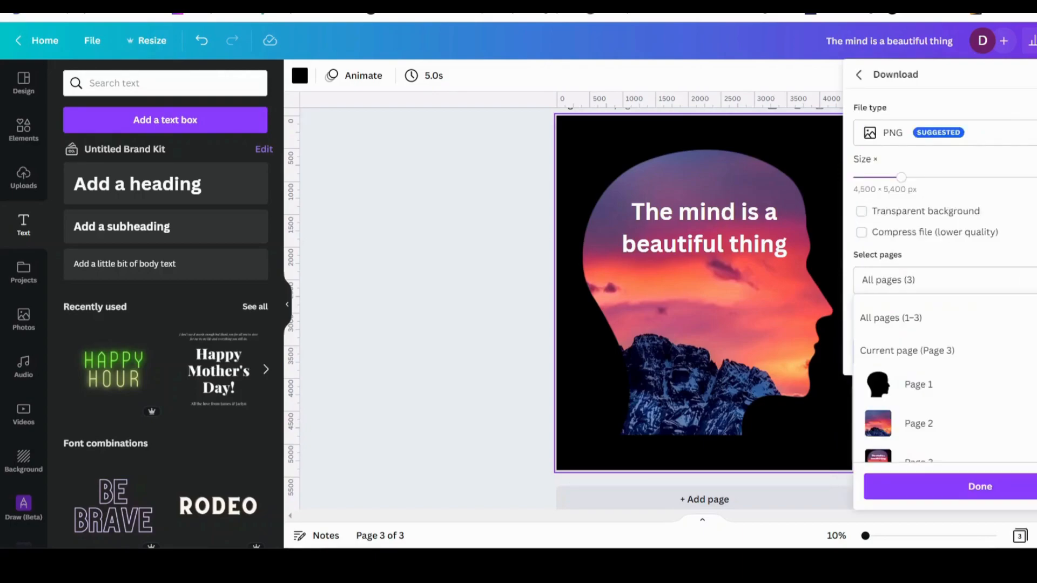
pyautogui.click(479, 276)
pyautogui.click(954, 427)
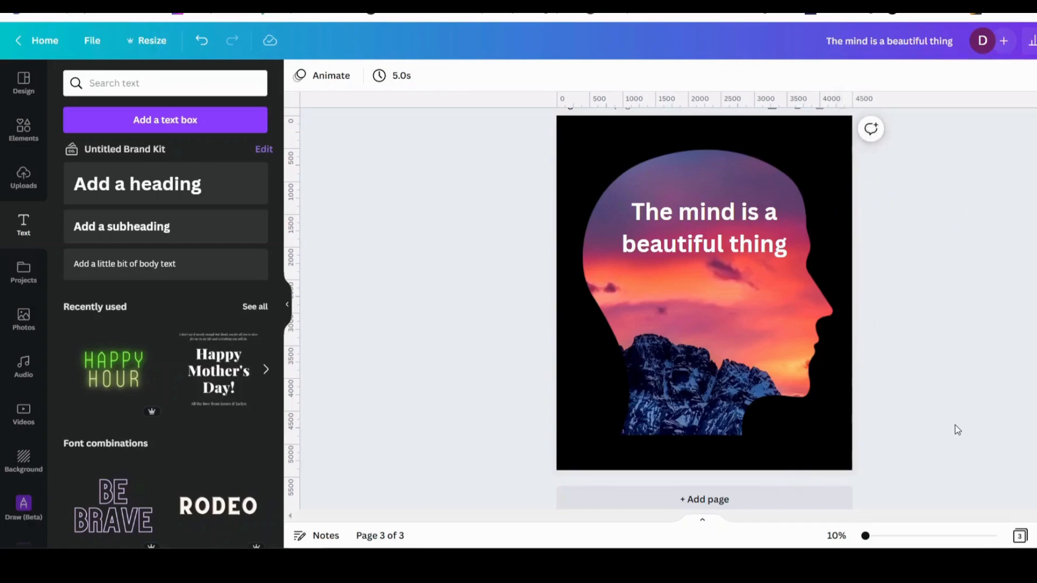